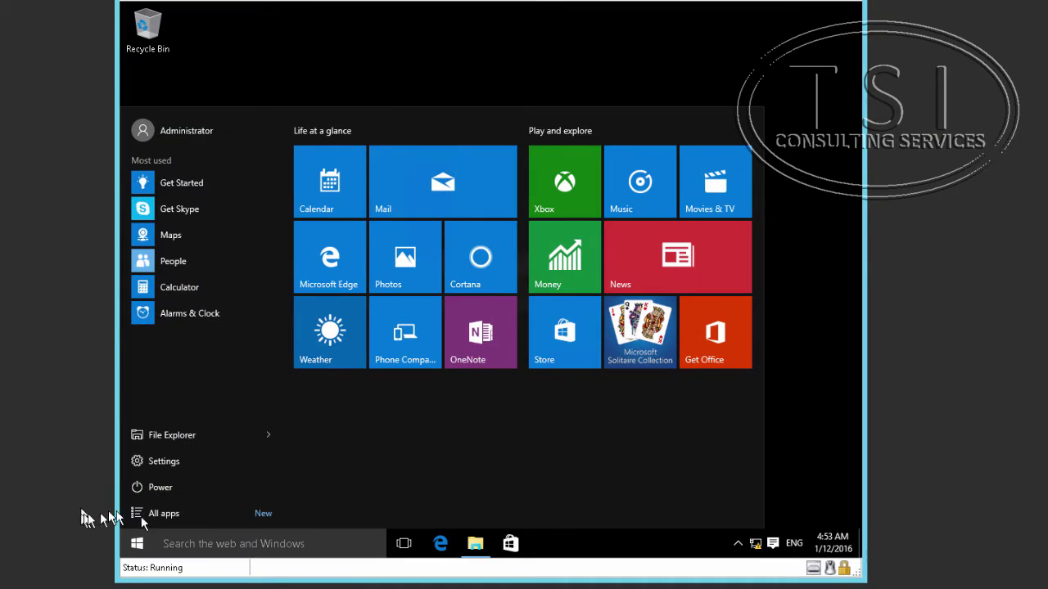
Step: Launch Skype for Business Server Control Panel from the Skype for Business Server group in All apps
left_click(155, 513)
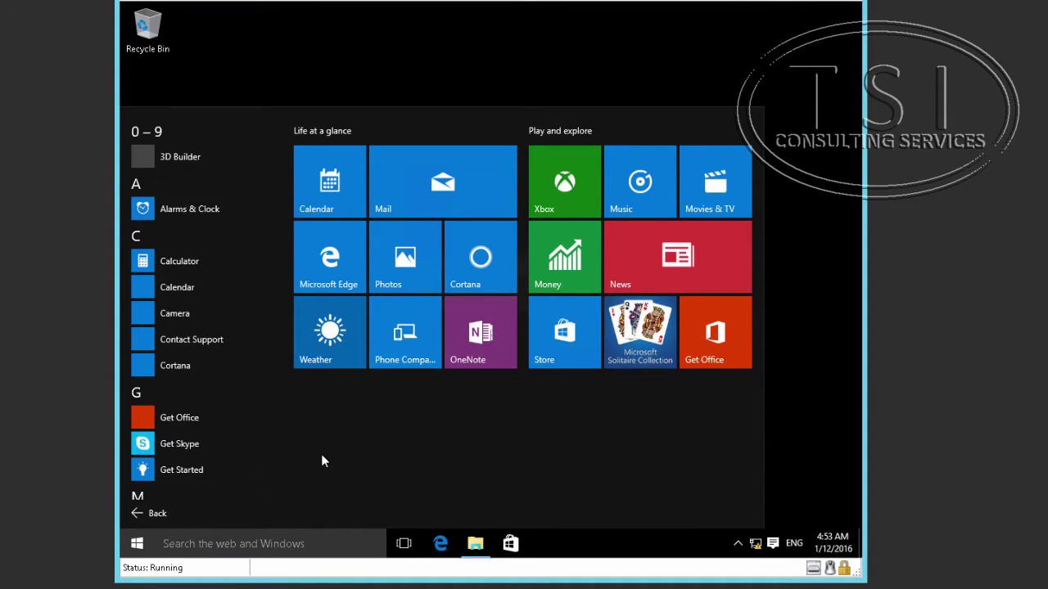
scroll(245, 452, "down", 5)
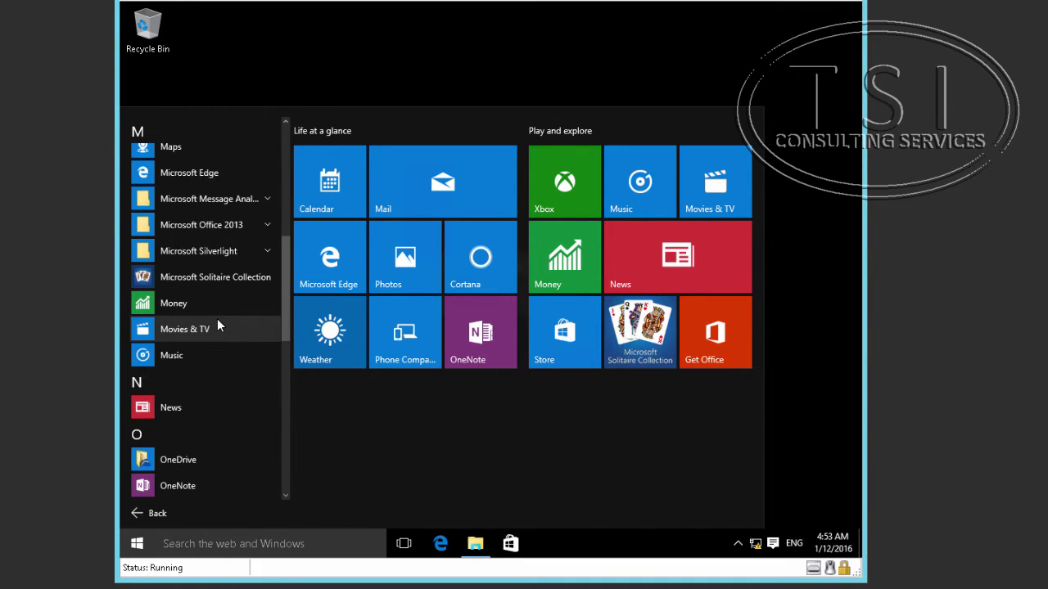
scroll(219, 319, "down", 5)
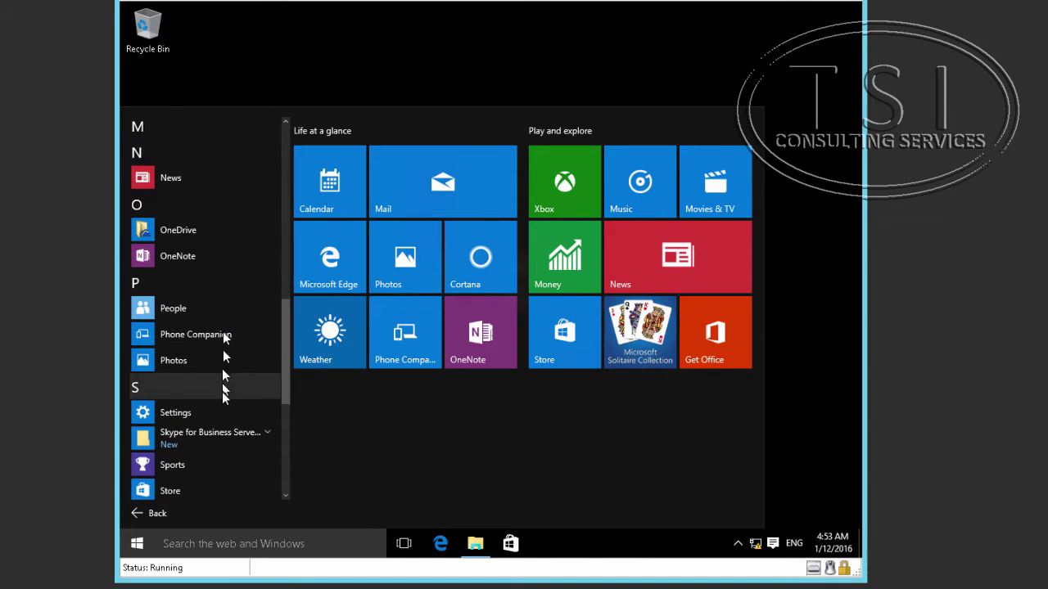
left_click(207, 428)
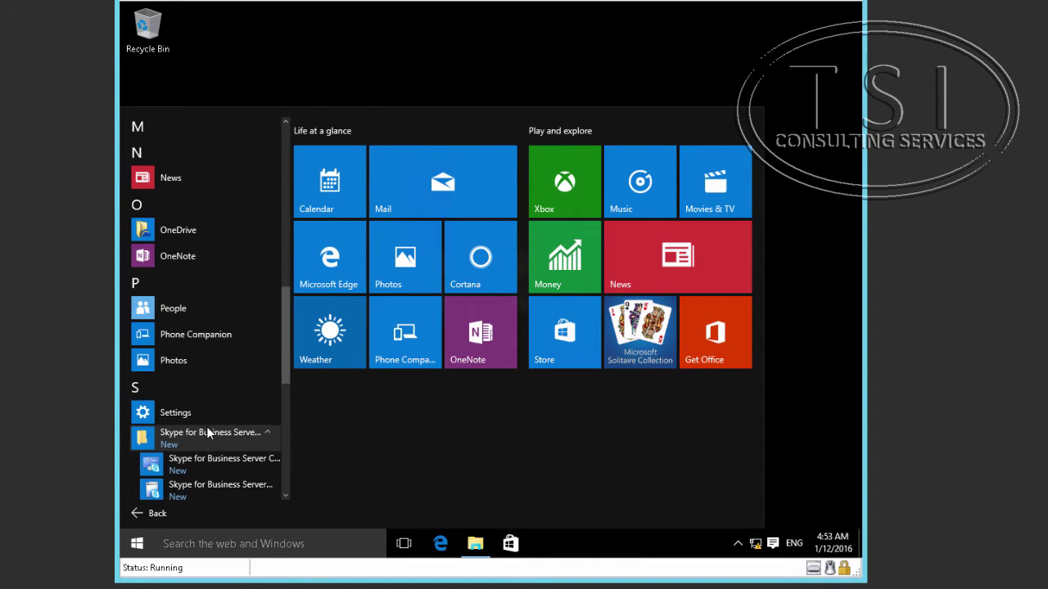
left_click(246, 459)
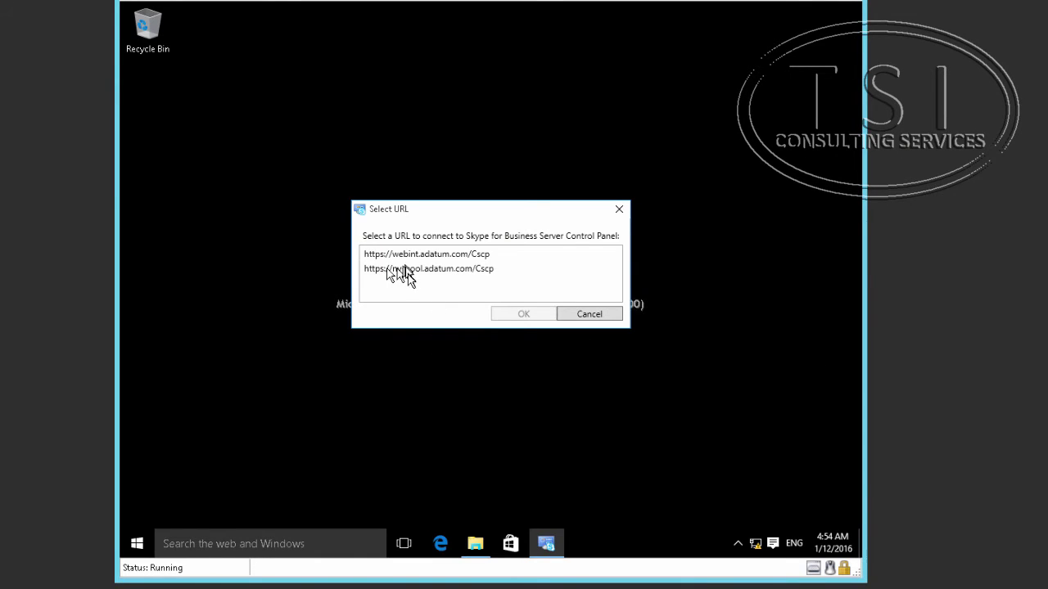
left_click(462, 256)
left_click(515, 316)
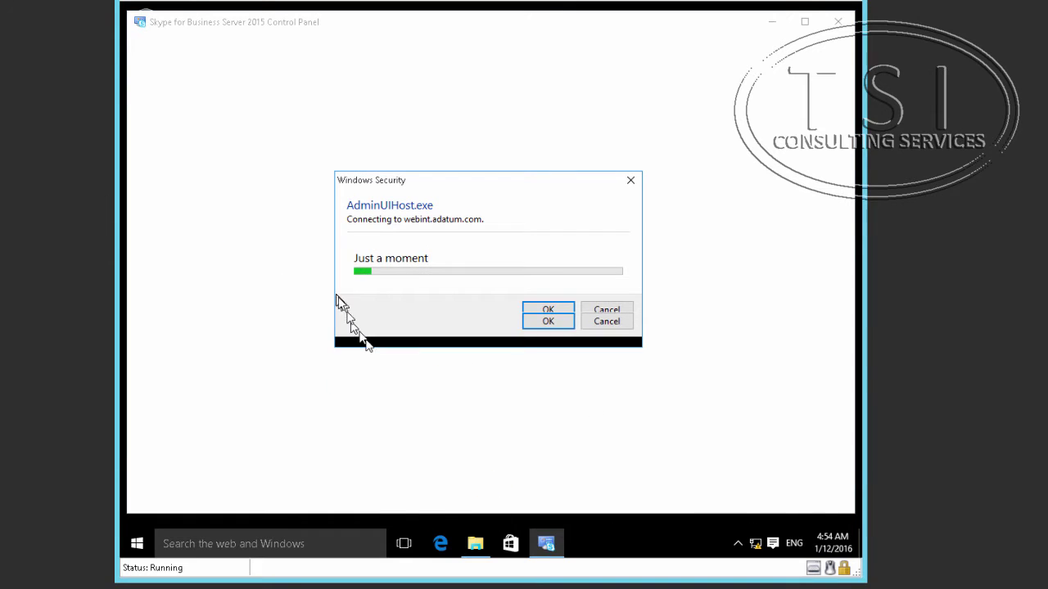
left_click(501, 270)
type("administrator")
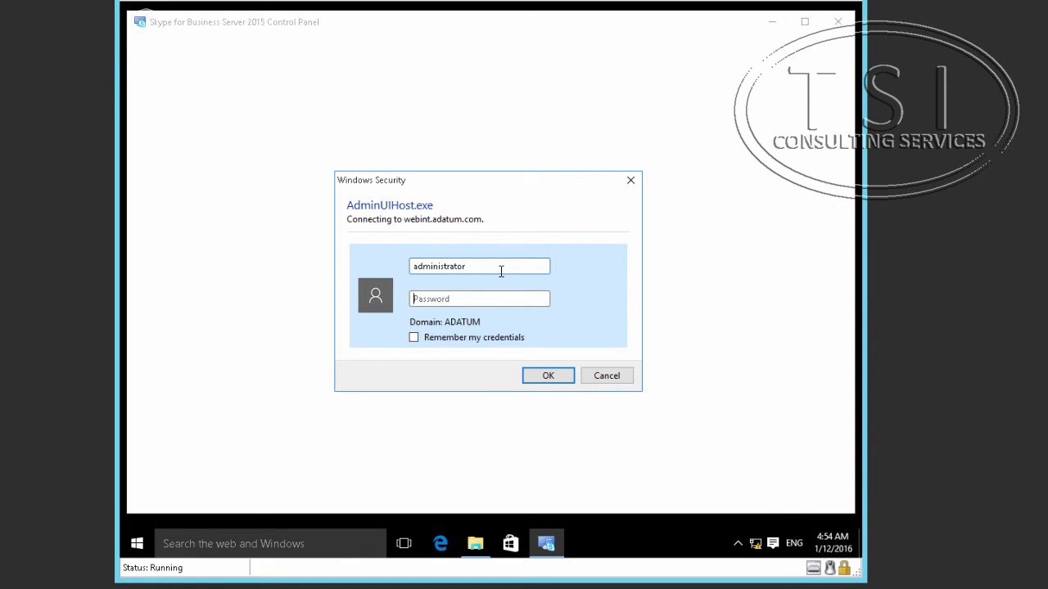
key("Tab")
type("Pa$$w0rd")
left_click(548, 375)
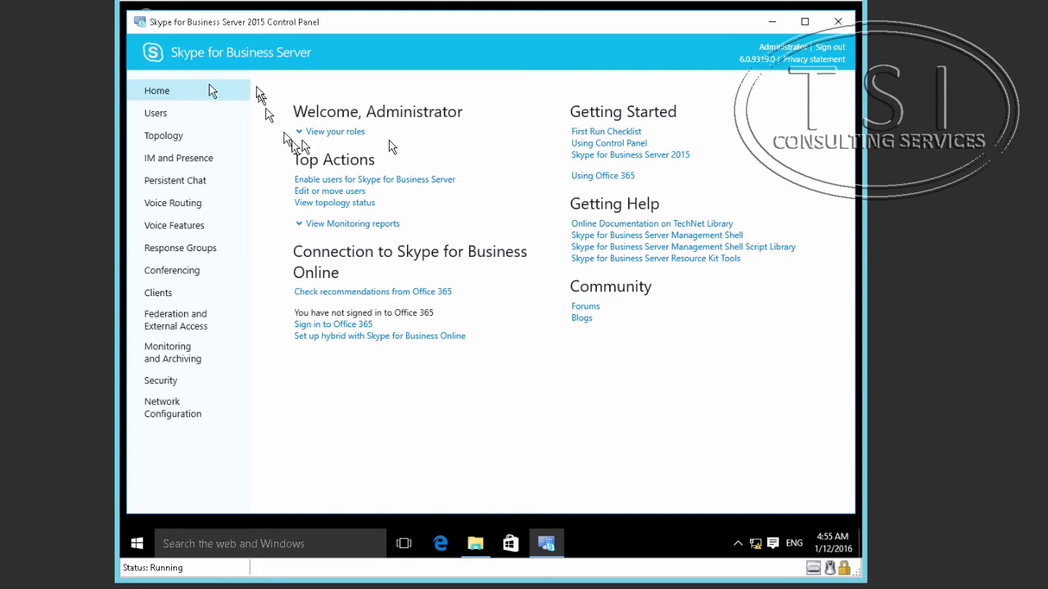
Step: Start enabling a new user and add the manager's account, found by name in Active Directory
left_click(157, 116)
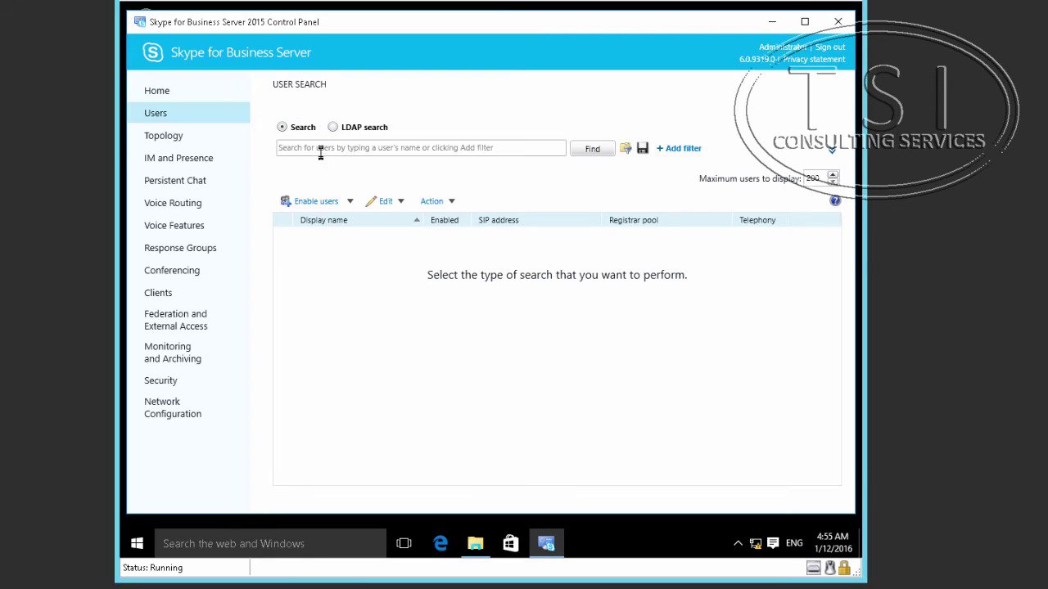
left_click(309, 204)
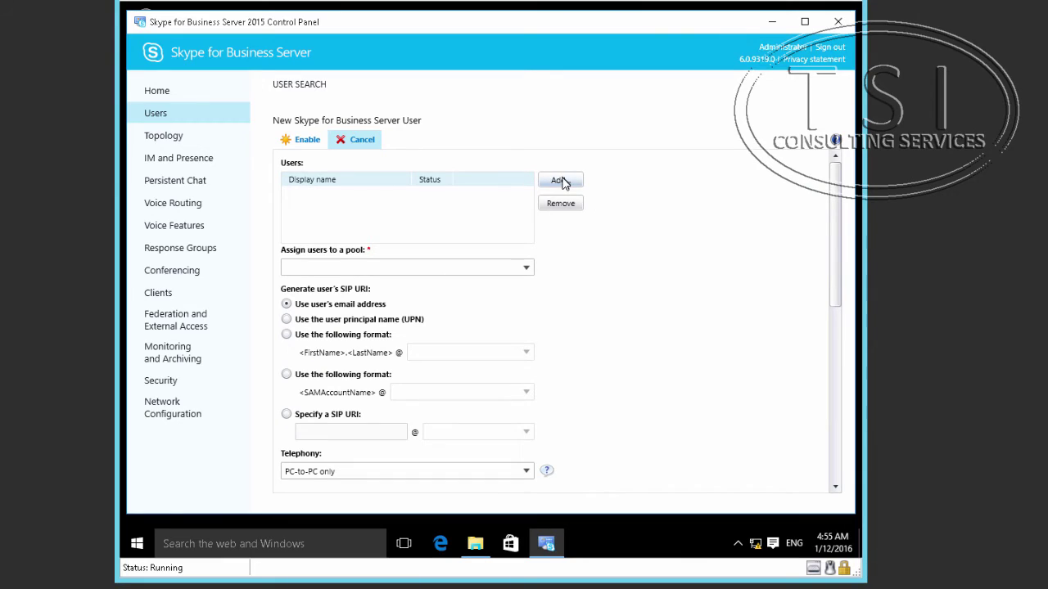
left_click(561, 182)
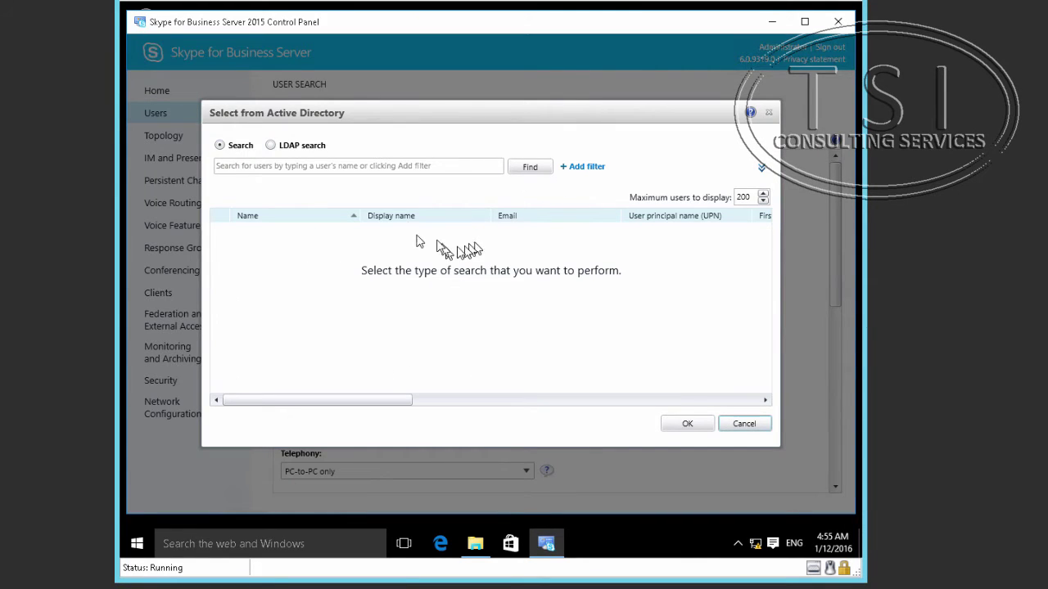
left_click(267, 165)
left_click(267, 165)
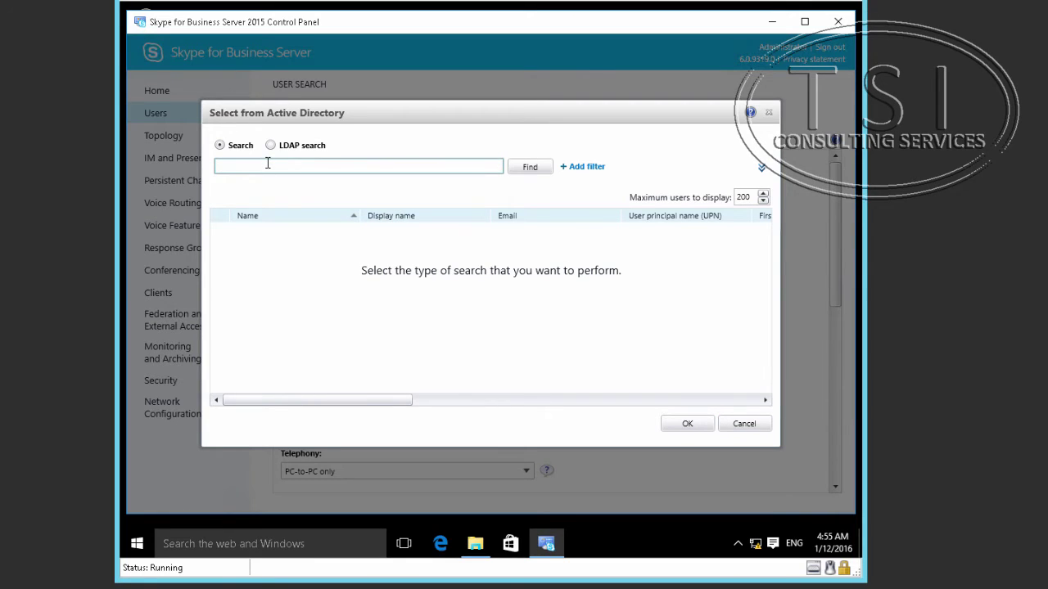
type("carol Troup")
left_click(528, 171)
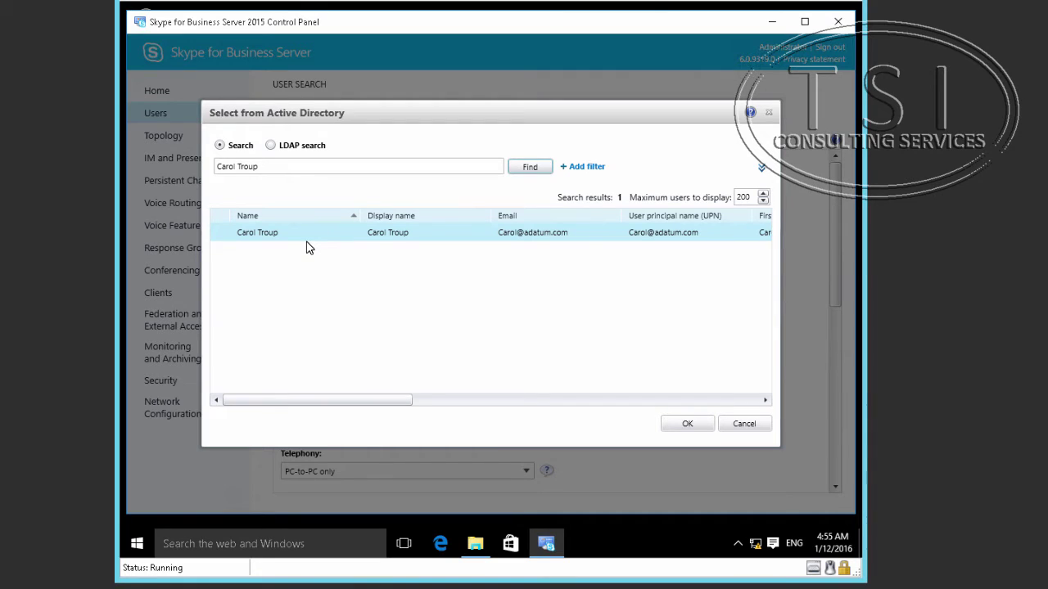
left_click(684, 424)
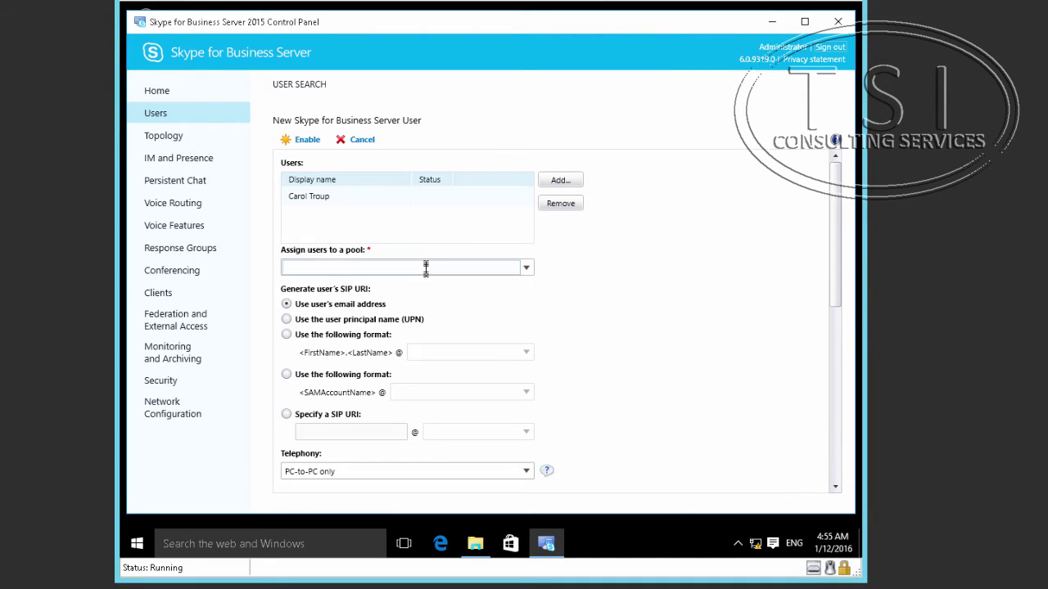
left_click(526, 269)
Step: Assign the manager to pool.adatum.com and enable the account
left_click(392, 288)
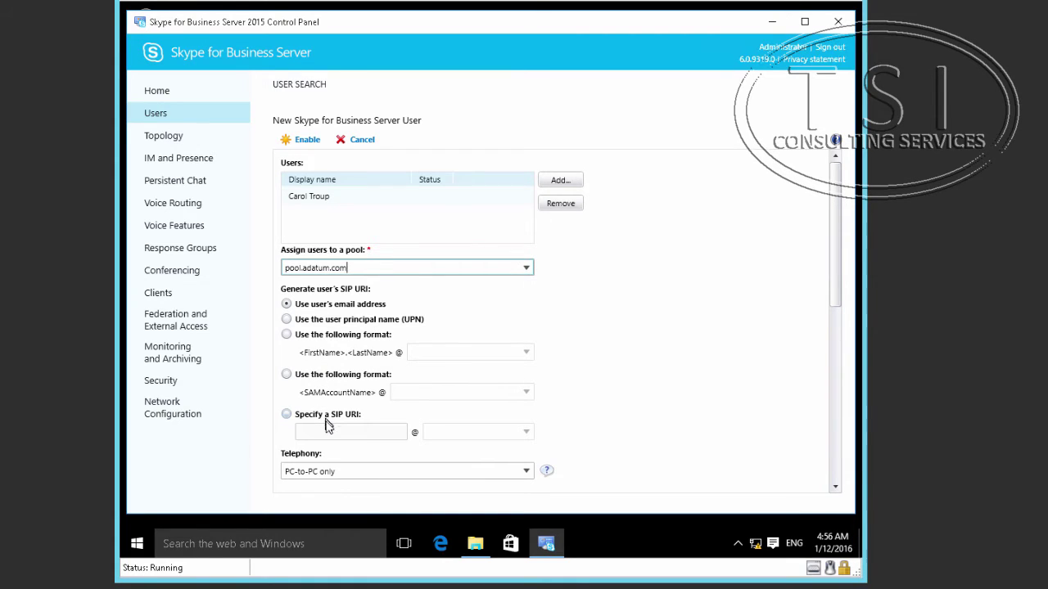
scroll(598, 441, "down", 3)
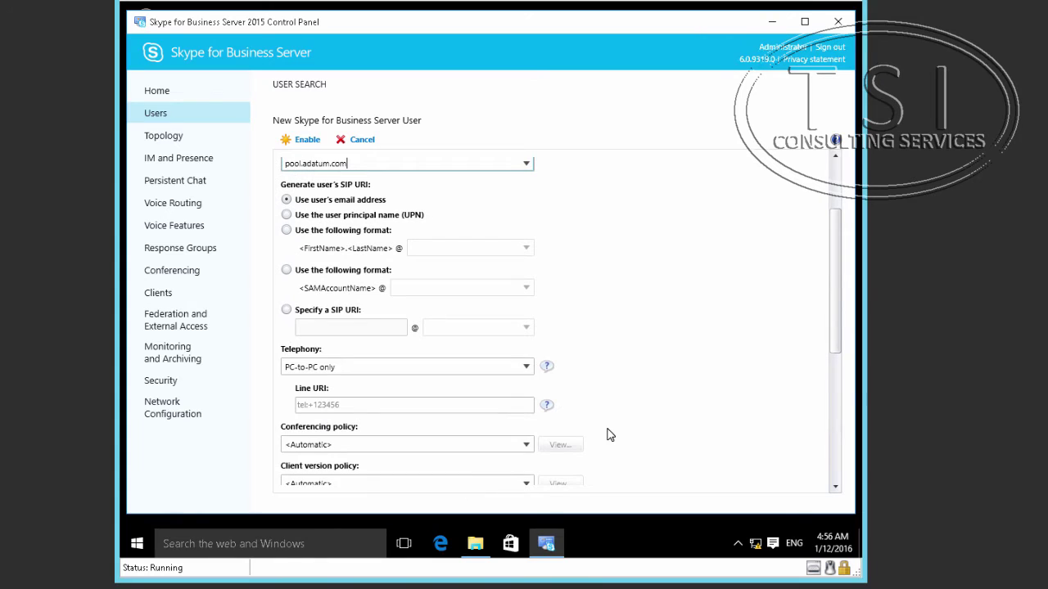
scroll(690, 318, "up", 3)
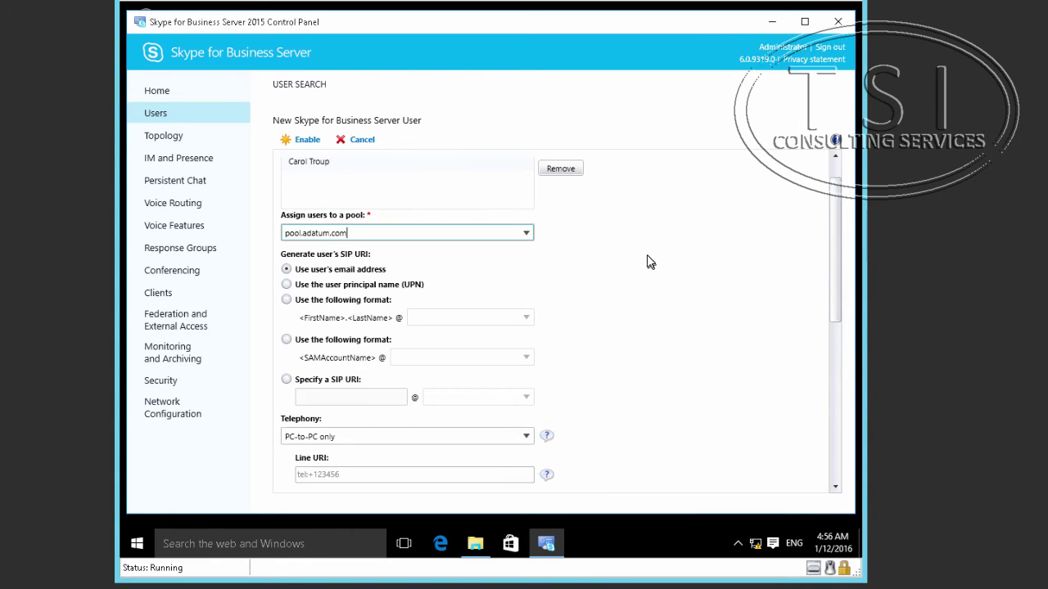
left_click(304, 140)
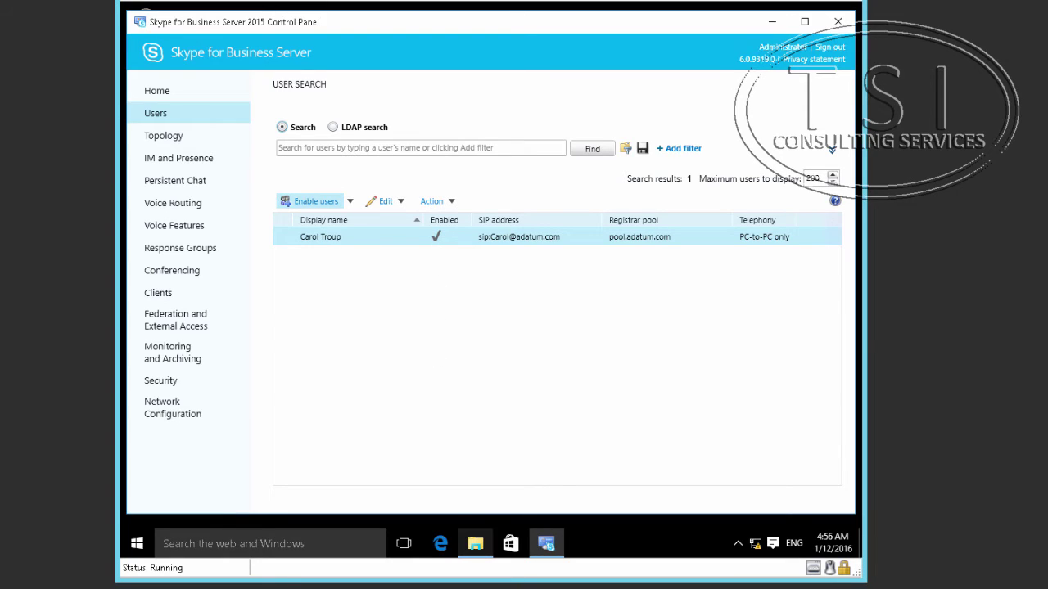
mouse_move(475, 544)
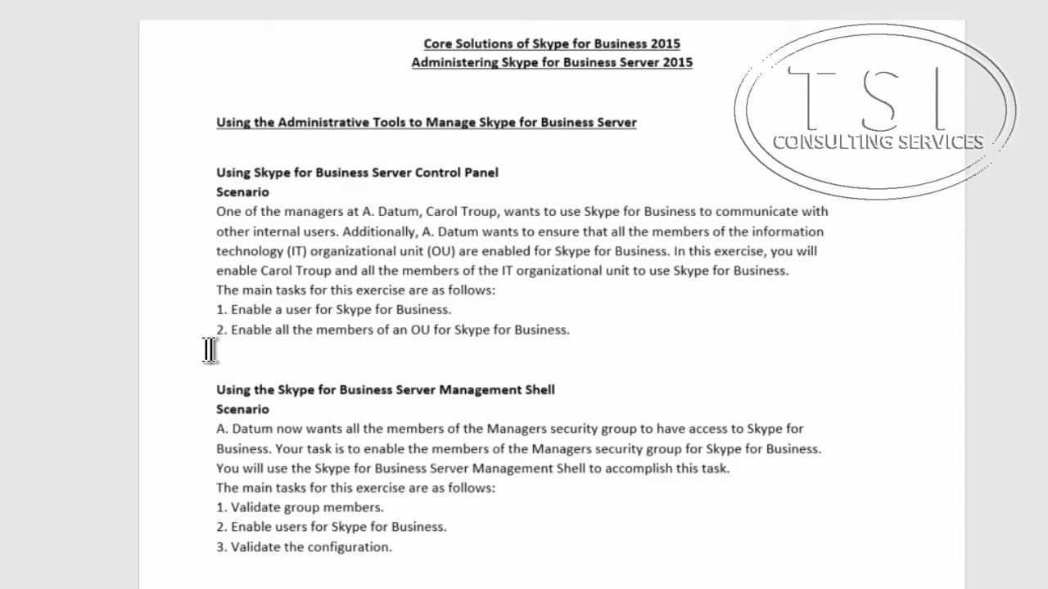
Step: Highlight task 2 in the Word lab document, enabling all members of an OU
left_click_drag(223, 334, 591, 336)
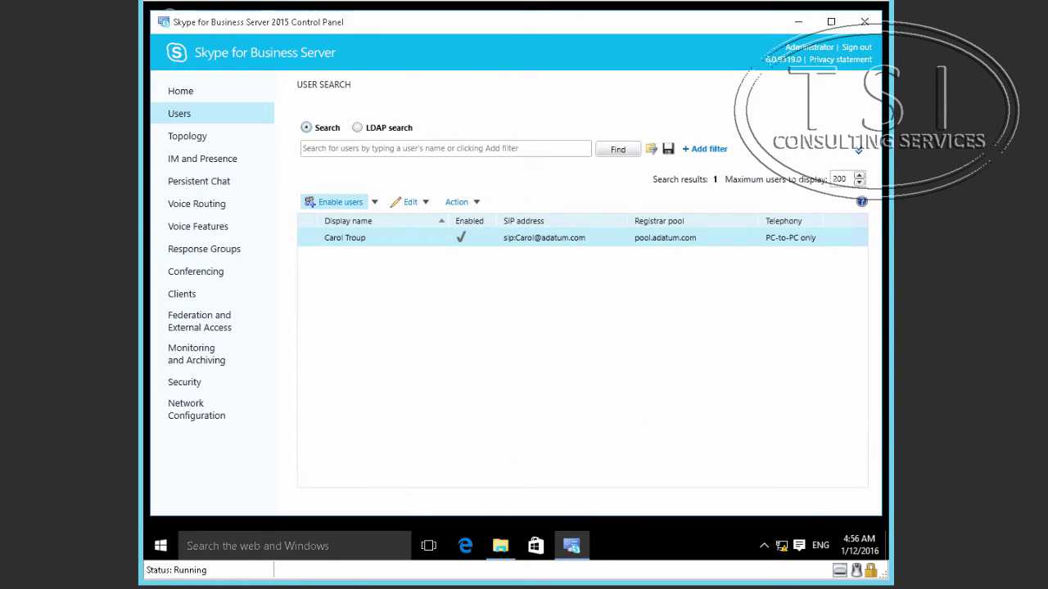
Step: Add all 39 users matching a Department equals IT filter from Active Directory to the new-user list
left_click(353, 206)
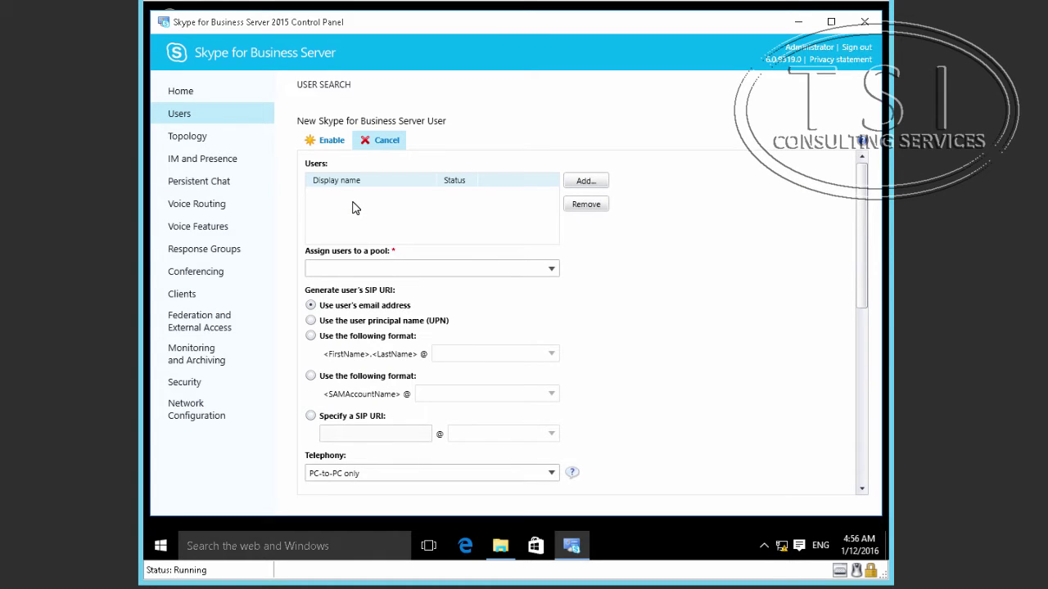
left_click(587, 181)
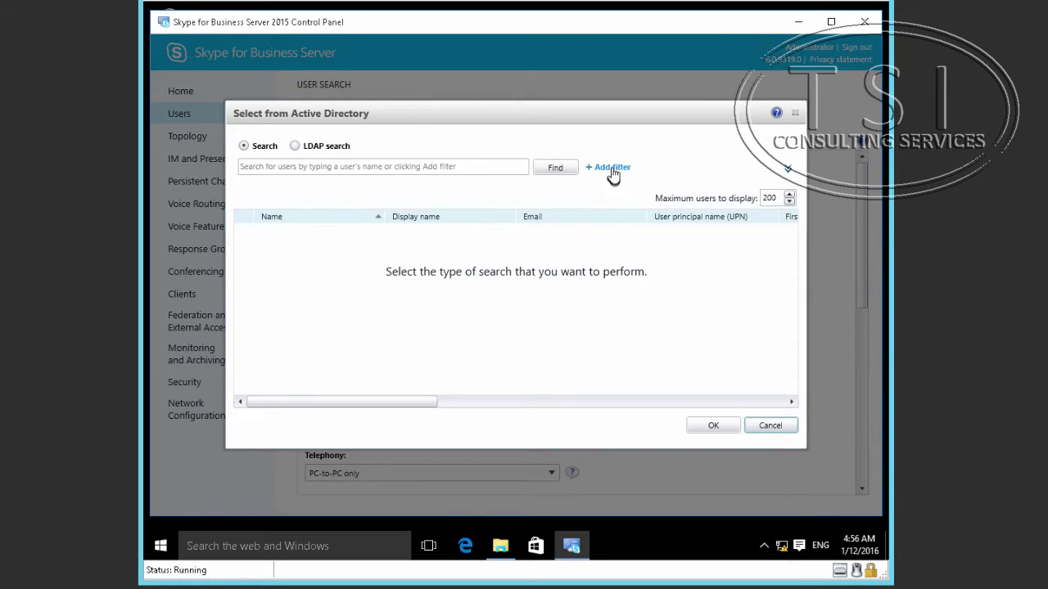
left_click(610, 170)
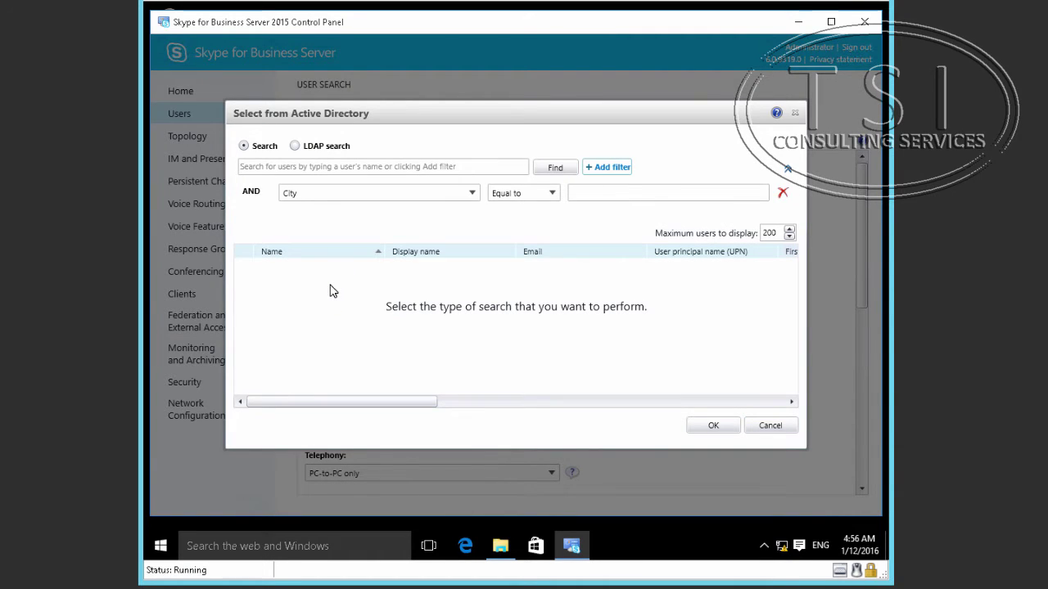
left_click(384, 197)
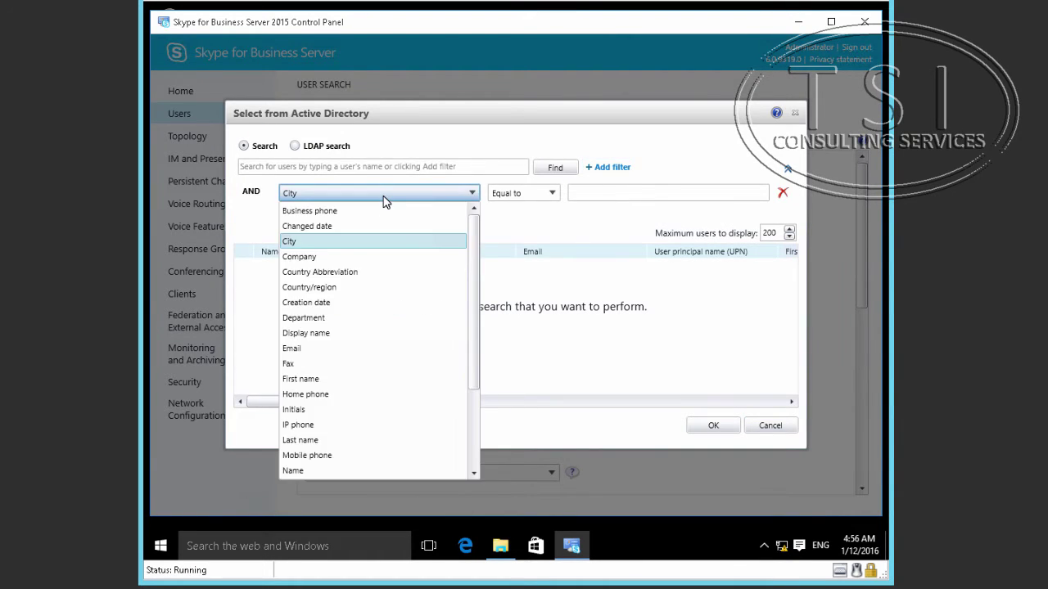
left_click(323, 318)
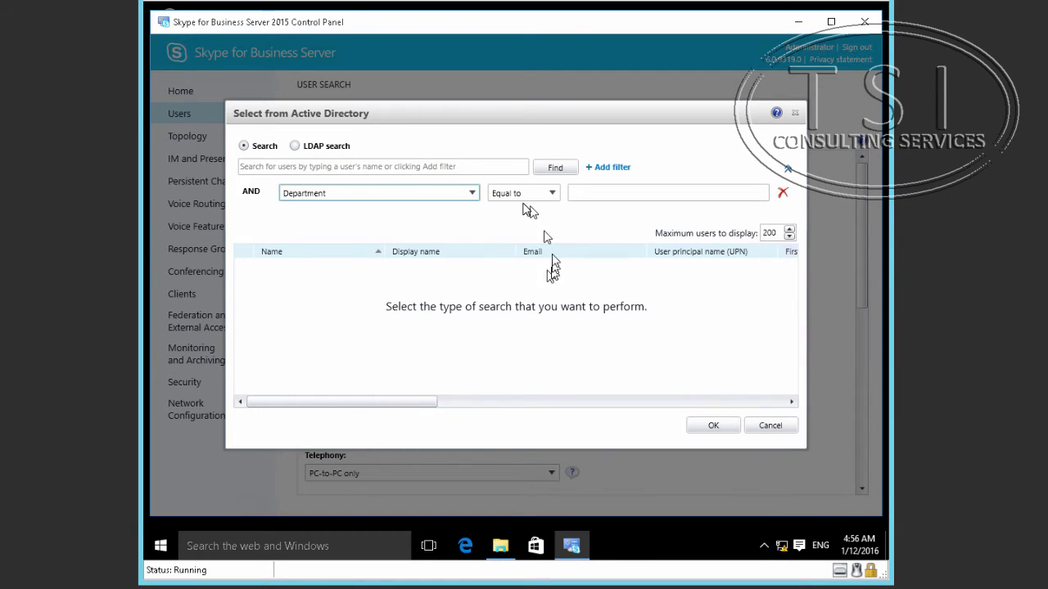
left_click(596, 190)
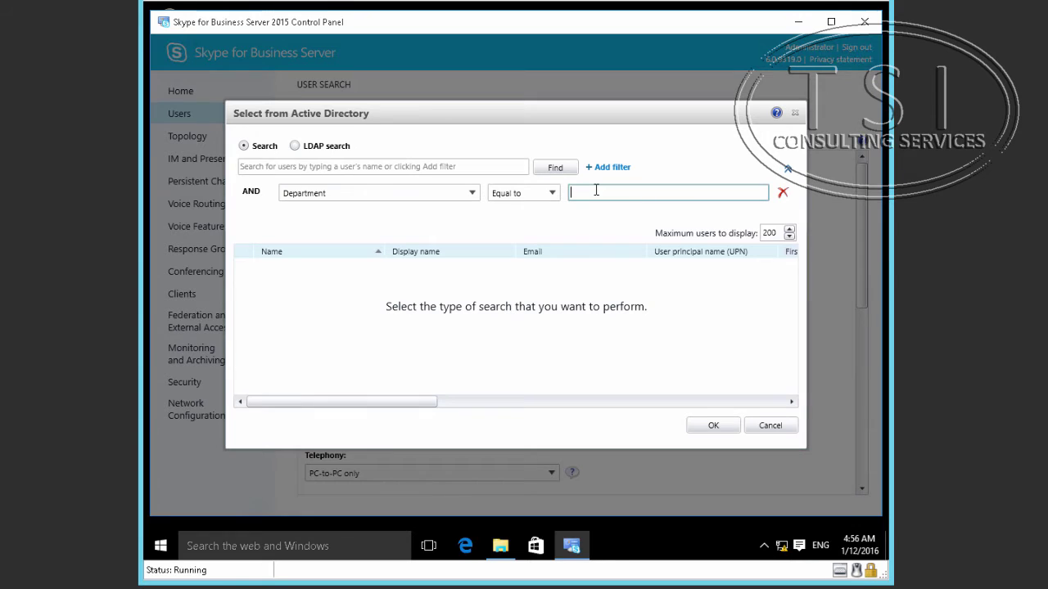
type("IT")
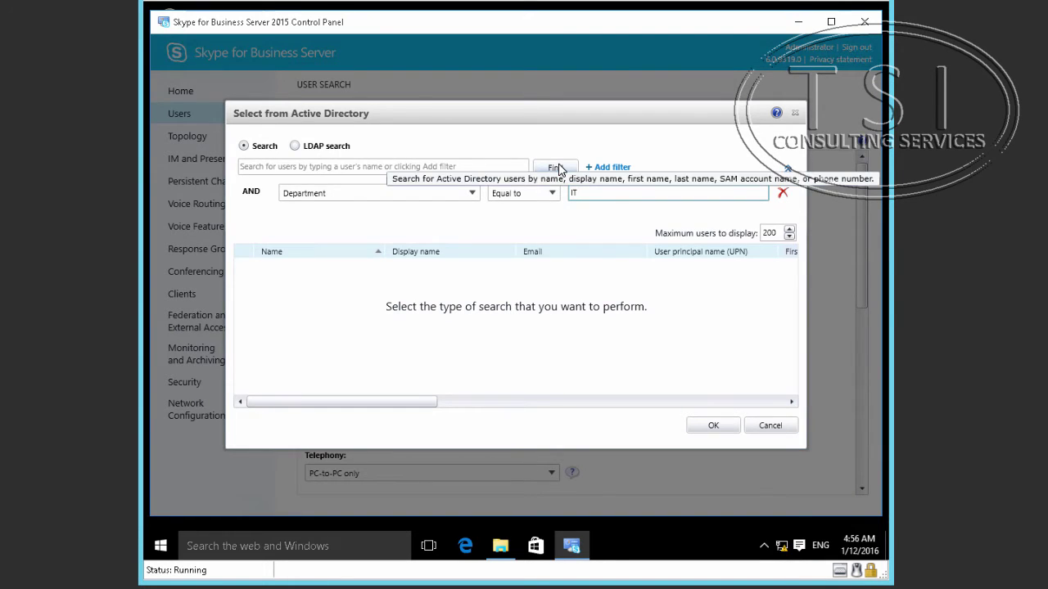
left_click(556, 168)
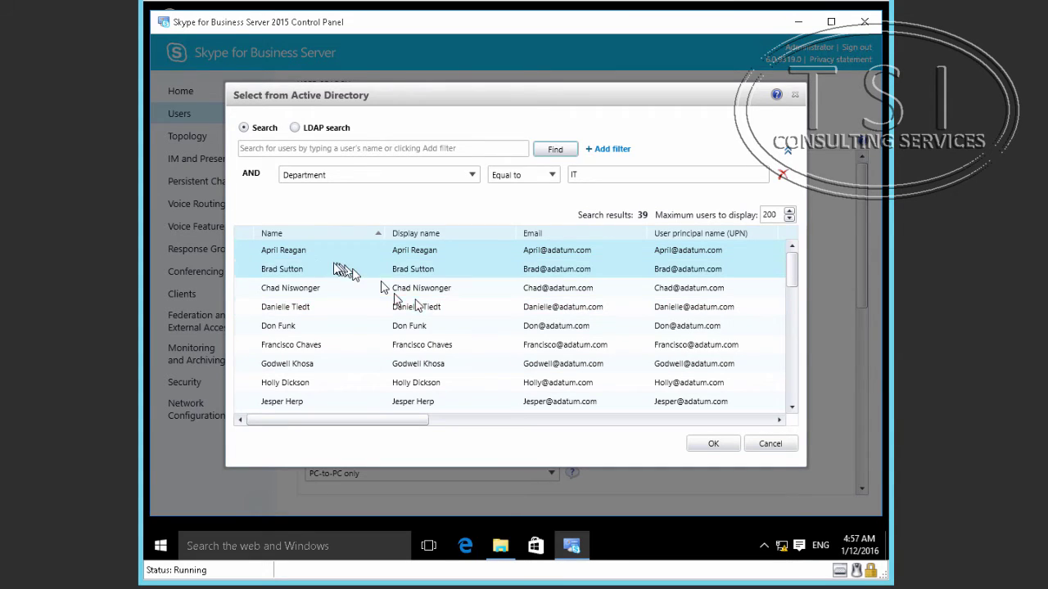
key("ctrl+a")
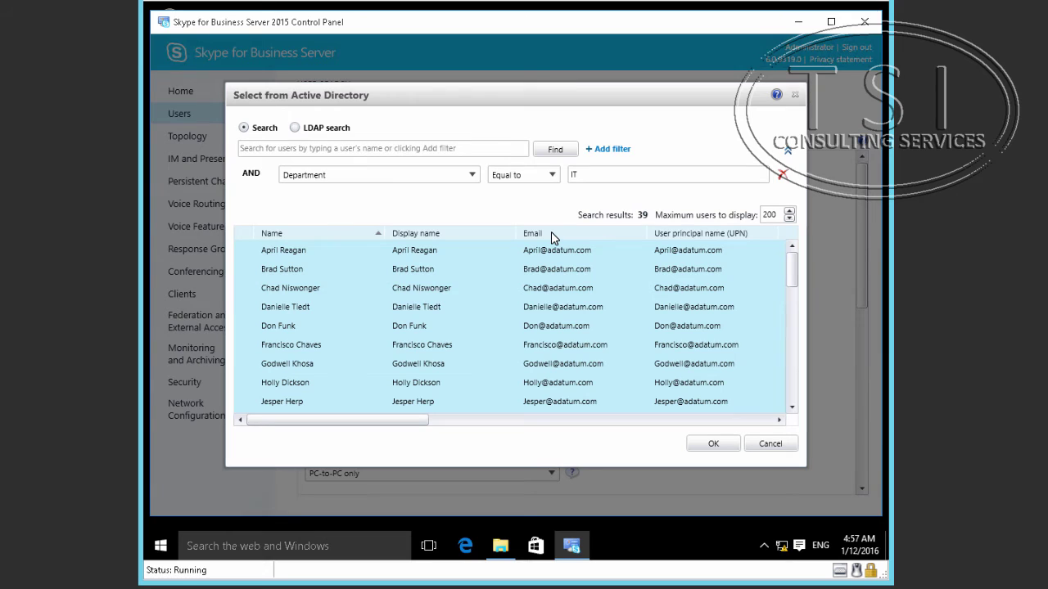
left_click(709, 444)
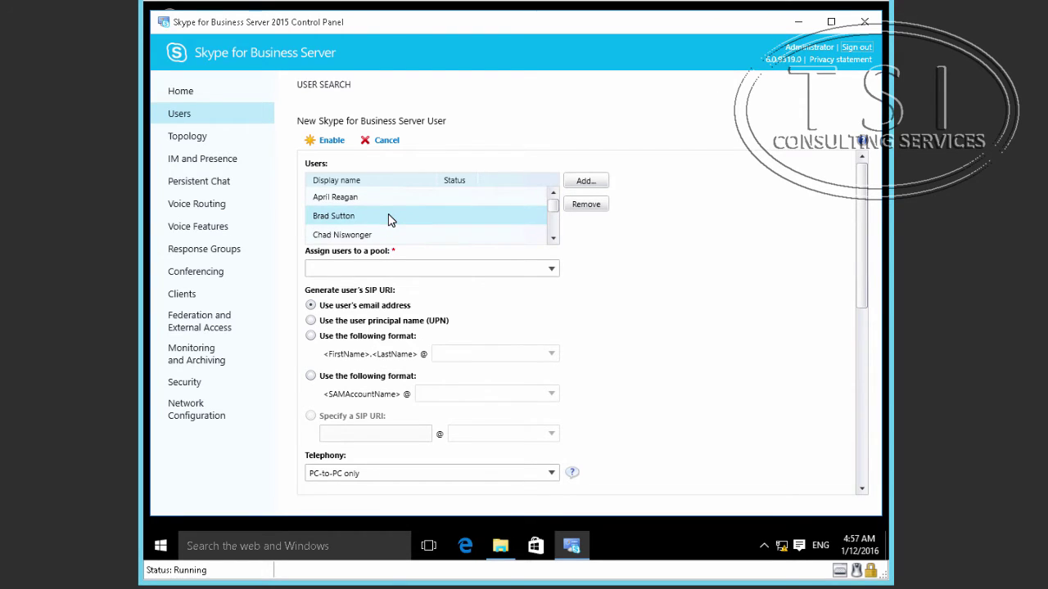
Step: Assign the IT users to pool.adatum.com and enable them using their email addresses as SIP addresses
left_click(518, 270)
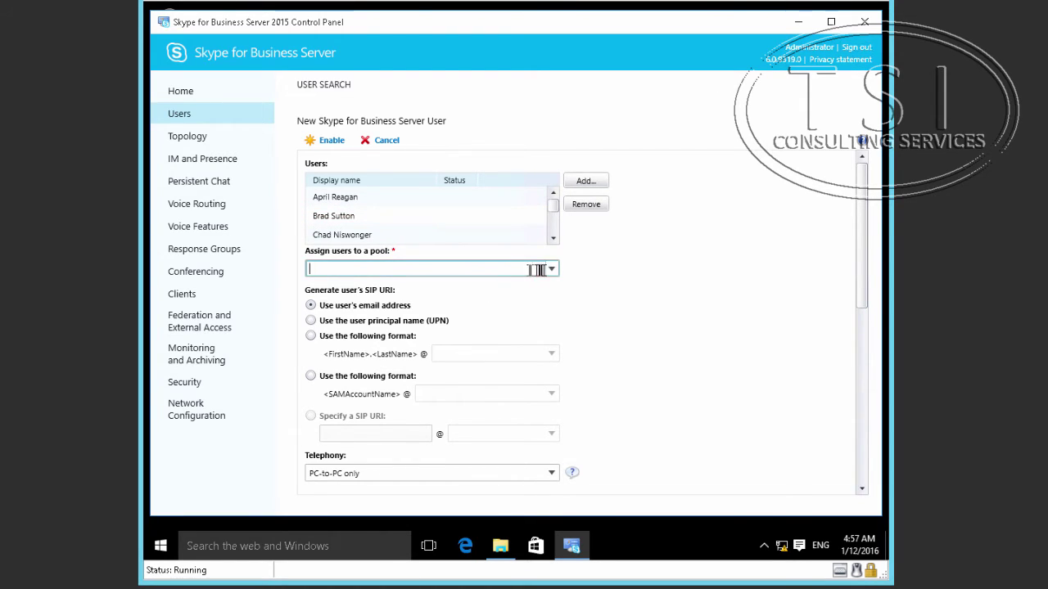
left_click(551, 268)
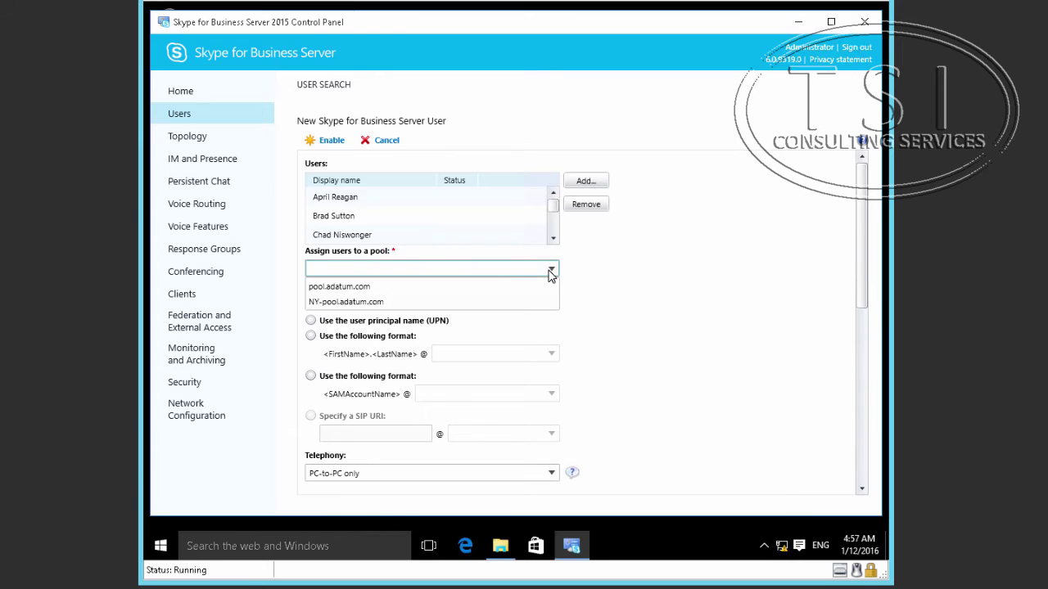
left_click(425, 285)
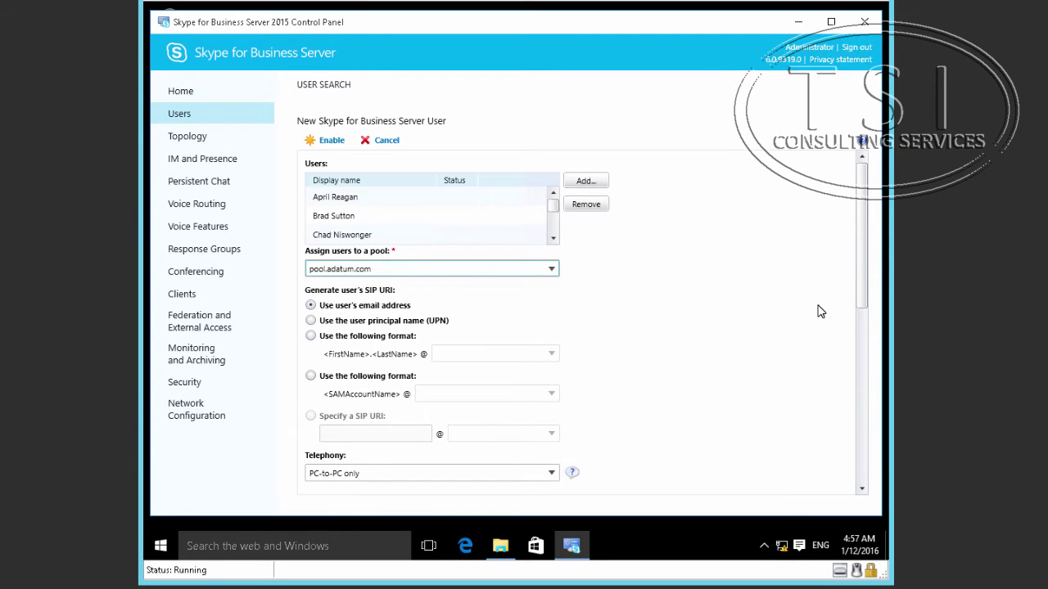
left_click(341, 142)
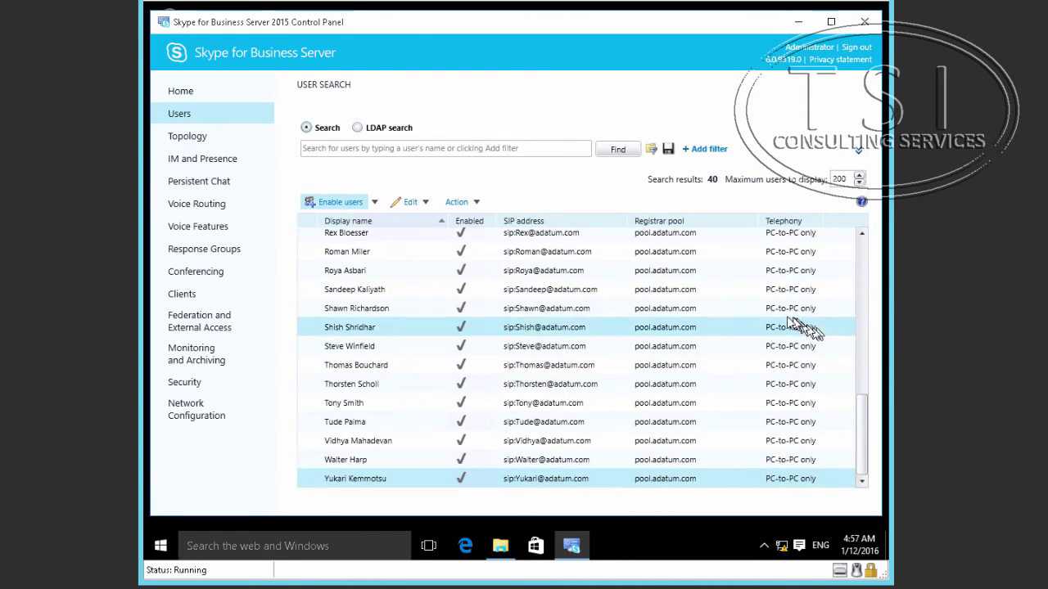
Step: Find one IT user, review their account settings, and cancel without changes
left_click(463, 150)
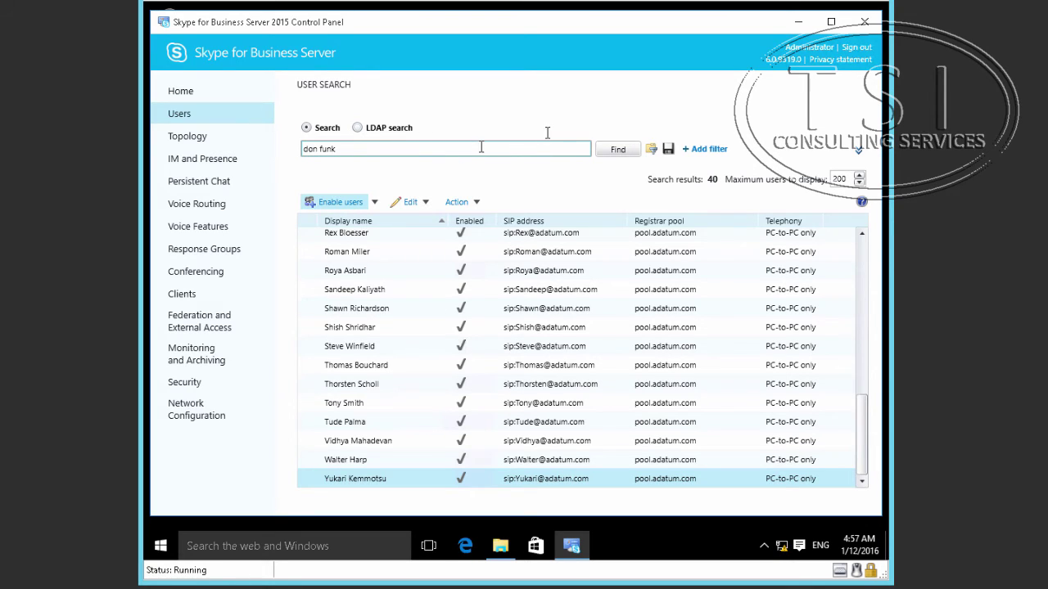
left_click(618, 149)
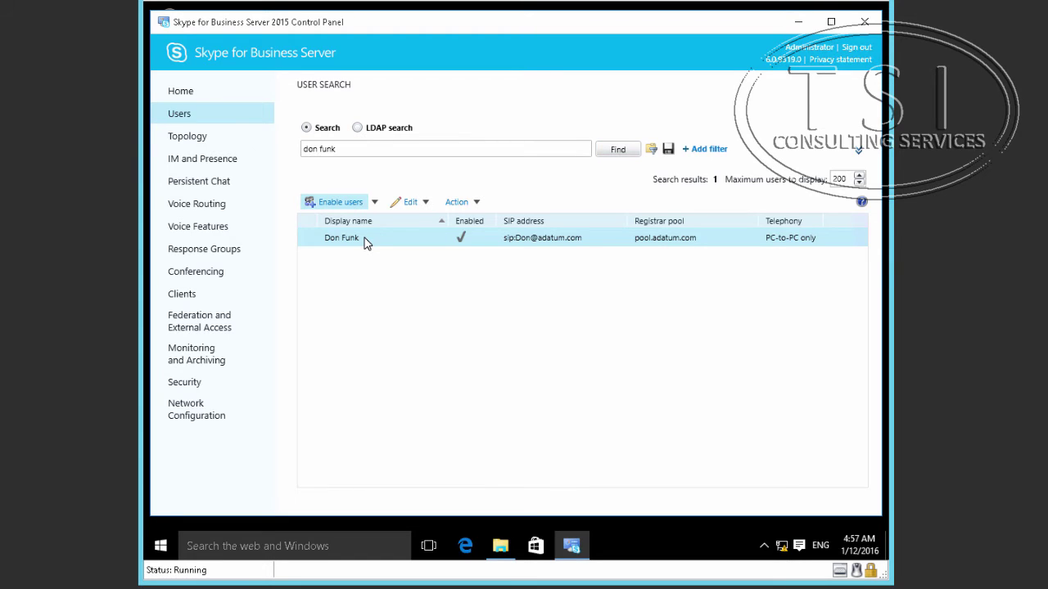
double_click(404, 239)
scroll(654, 266, "down", 2)
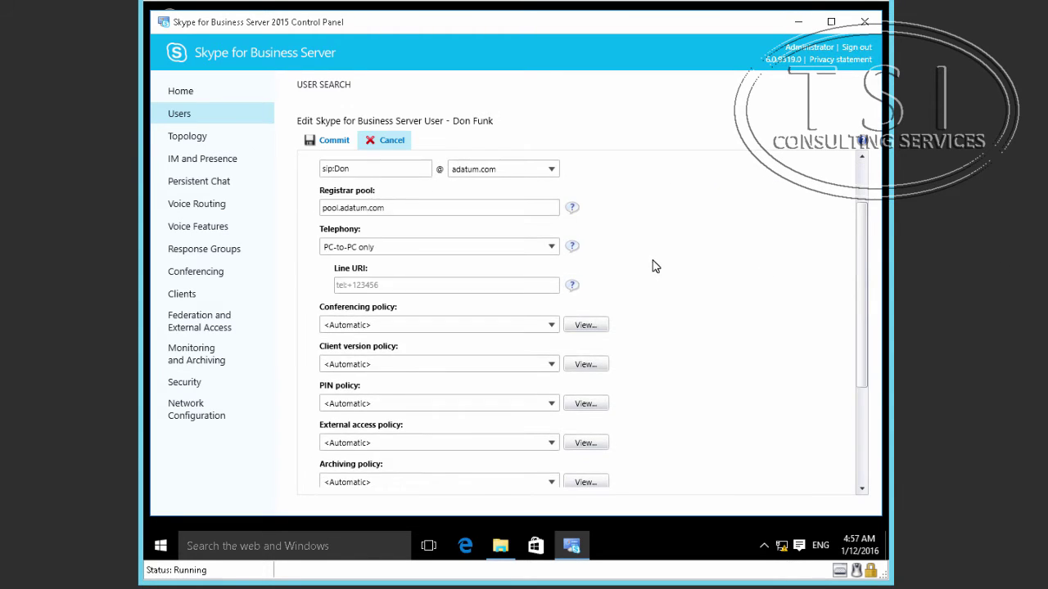
scroll(657, 273, "down", 3)
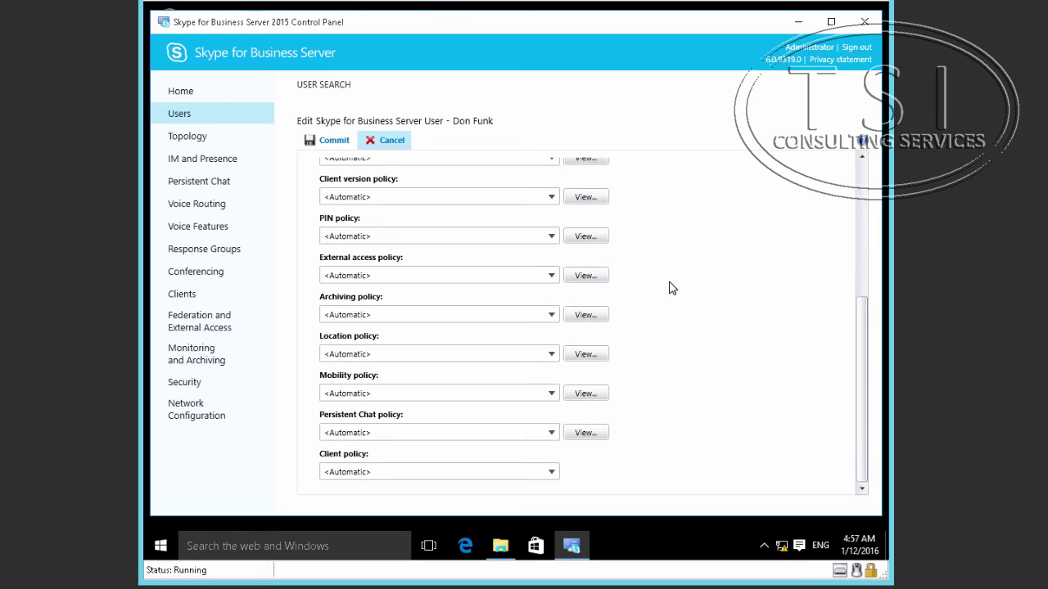
scroll(669, 288, "up", 5)
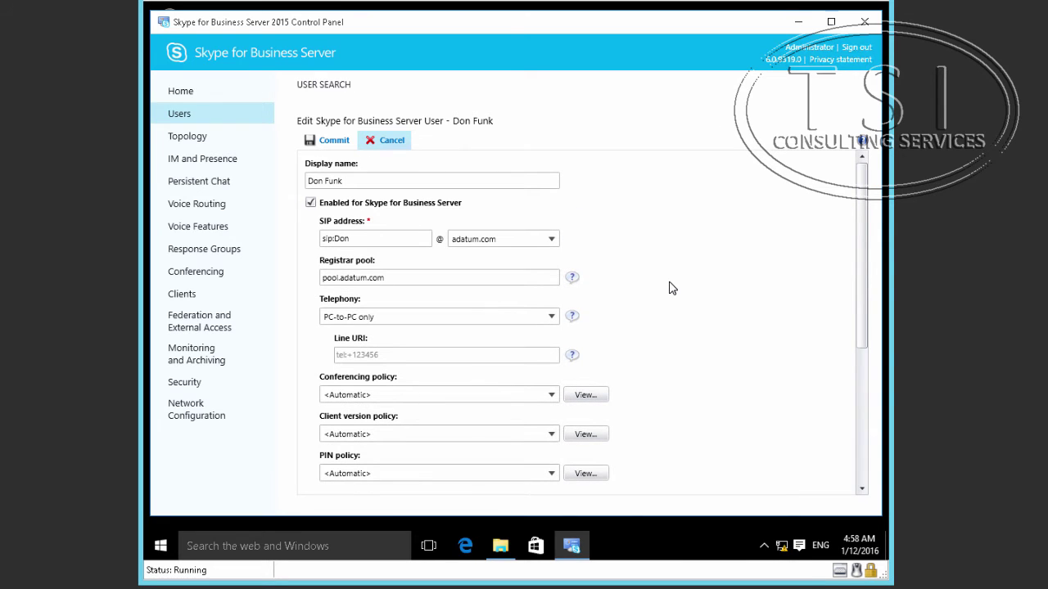
left_click(391, 141)
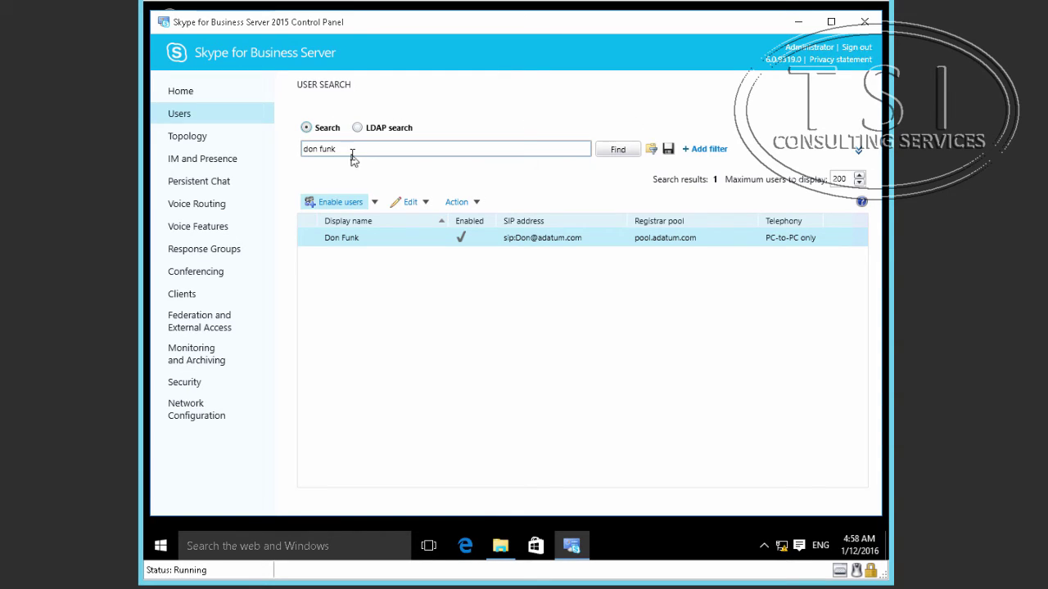
Step: Clear the search box and list all 119 enabled users, scrolling through the results
left_click_drag(353, 145, 131, 153)
key("BackSpace")
left_click(618, 151)
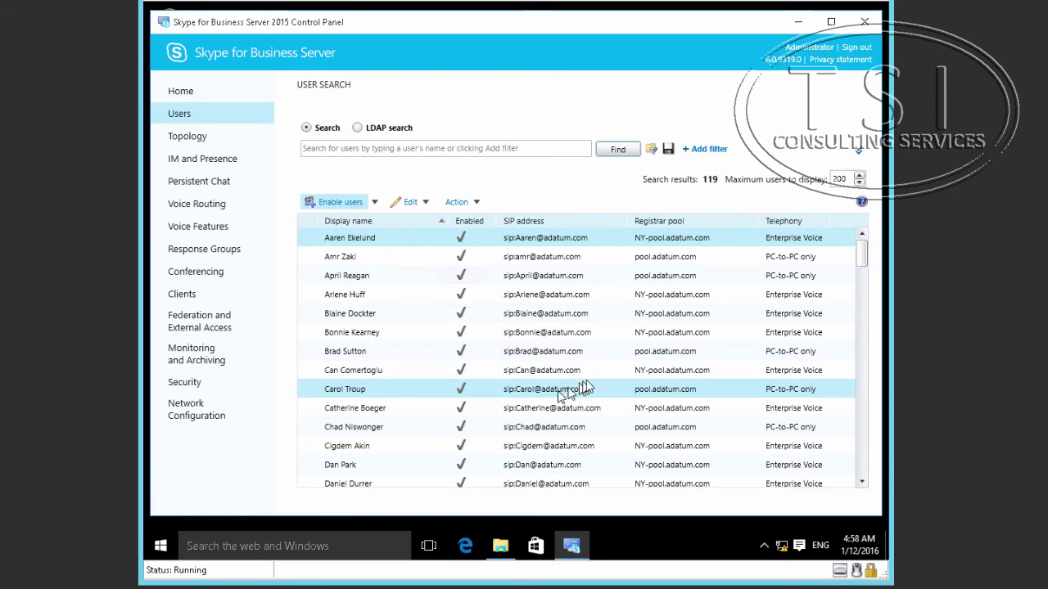
scroll(671, 383, "down", 3)
scroll(735, 379, "down", 3)
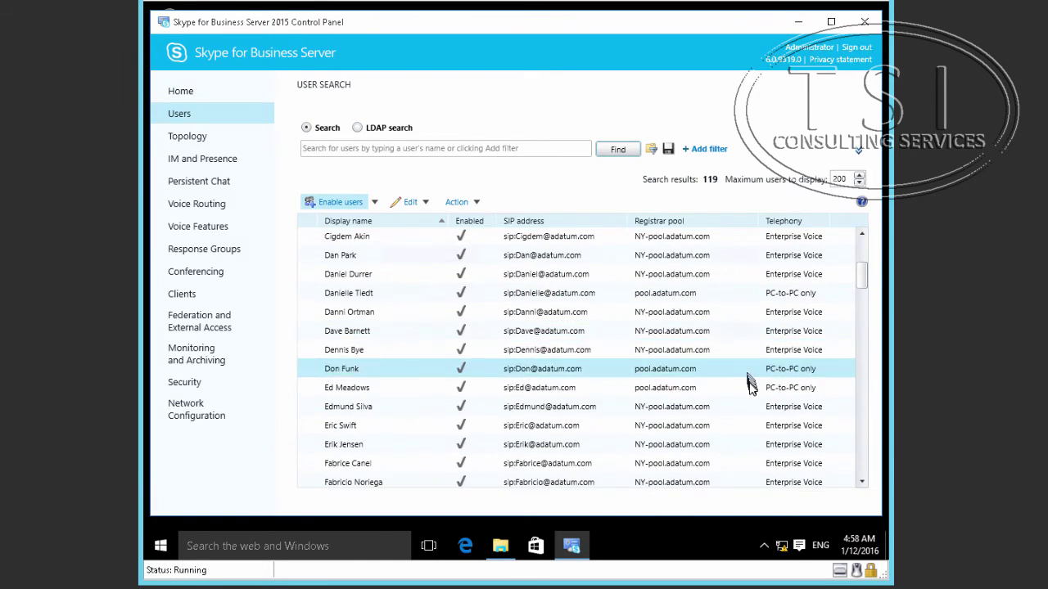
scroll(748, 386, "up", 4)
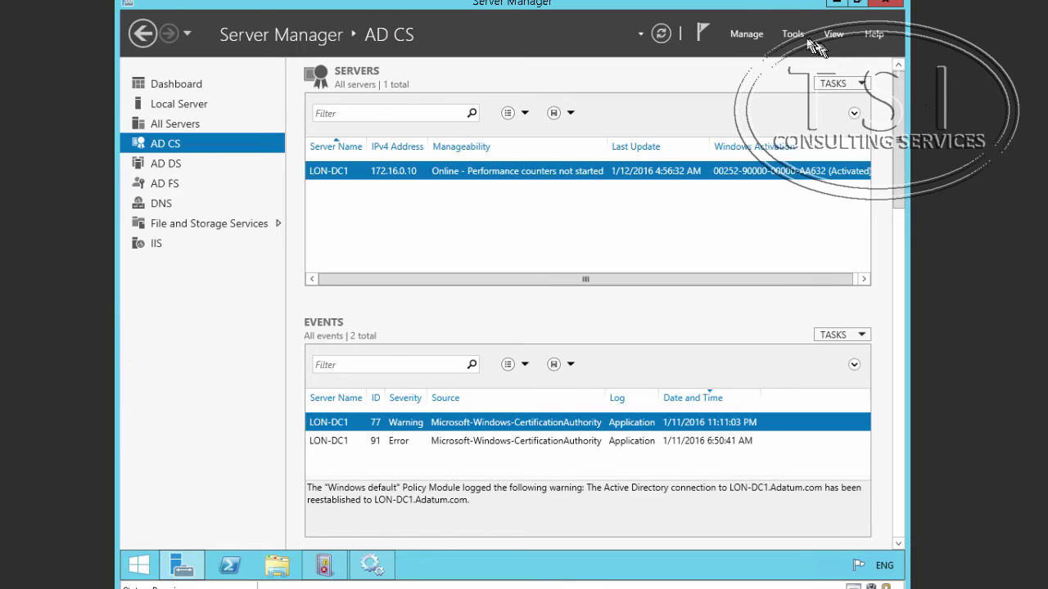
Step: Open Active Directory Users and Computers from Server Manager Tools and show the Adatum.com Managers OU
left_click(793, 33)
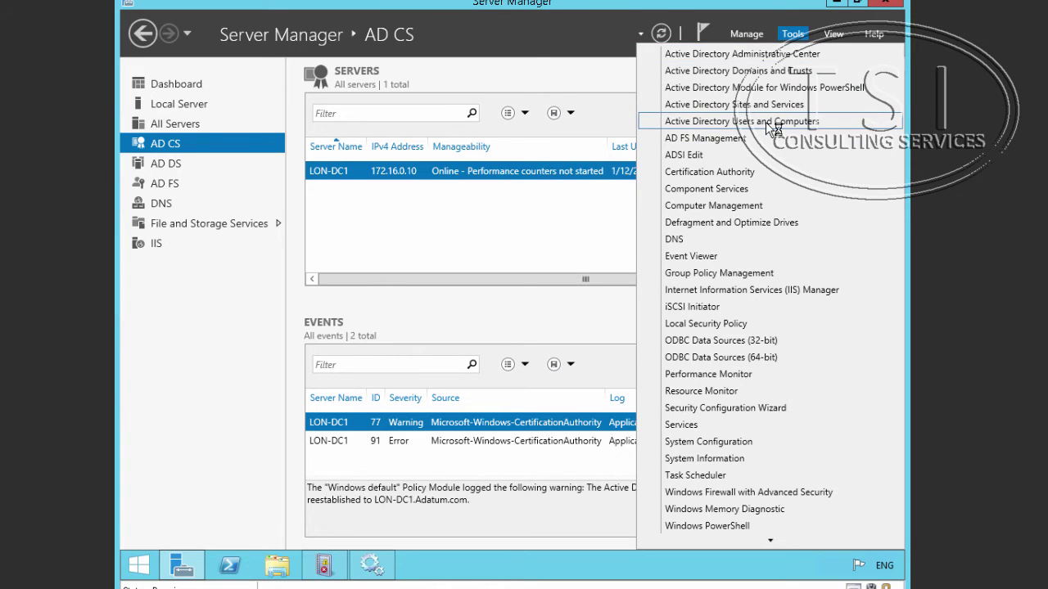
left_click(765, 121)
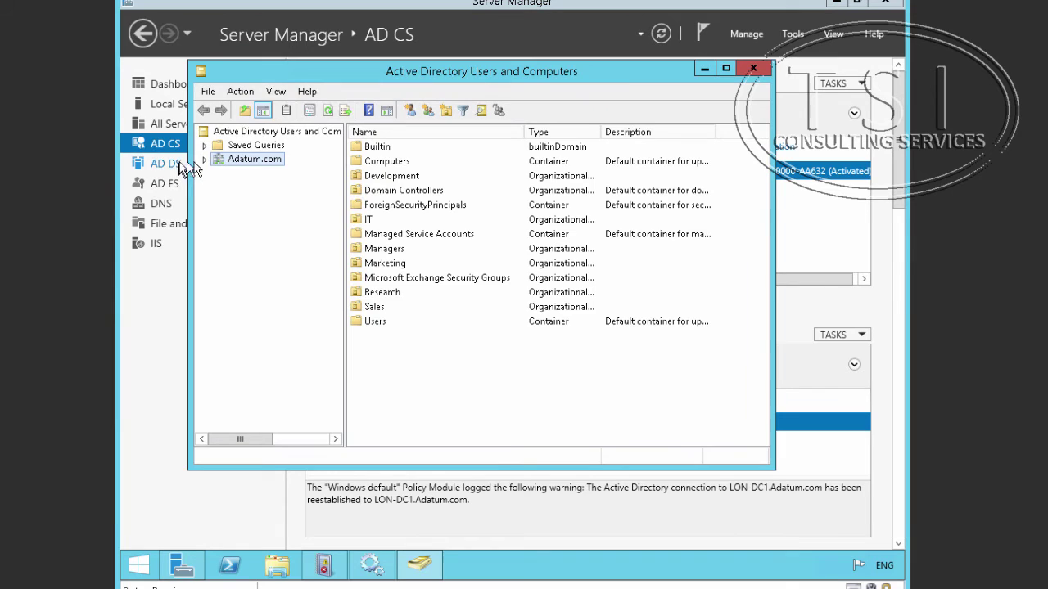
left_click(205, 160)
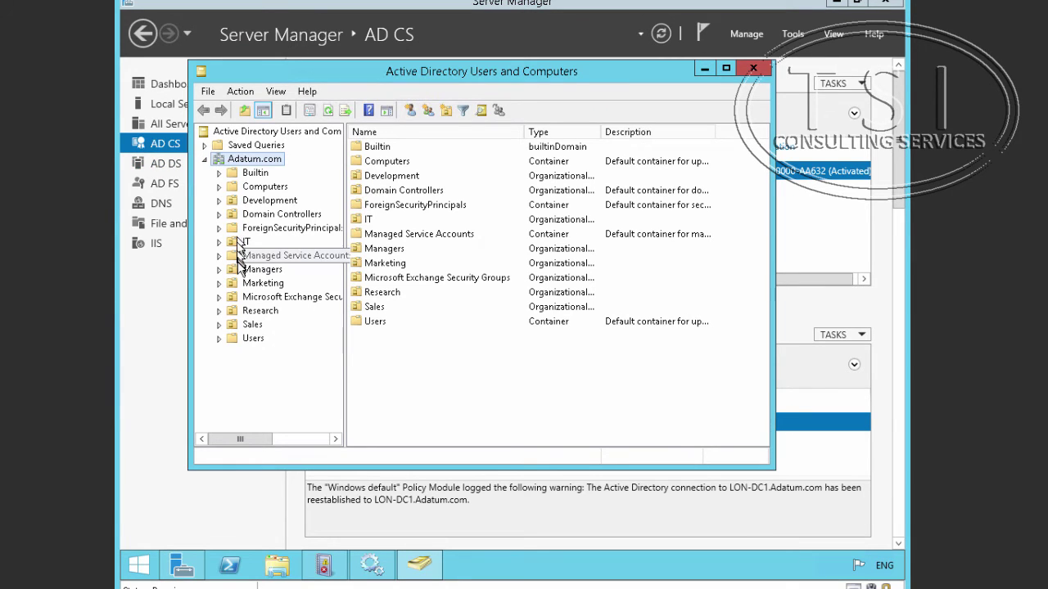
left_click(249, 271)
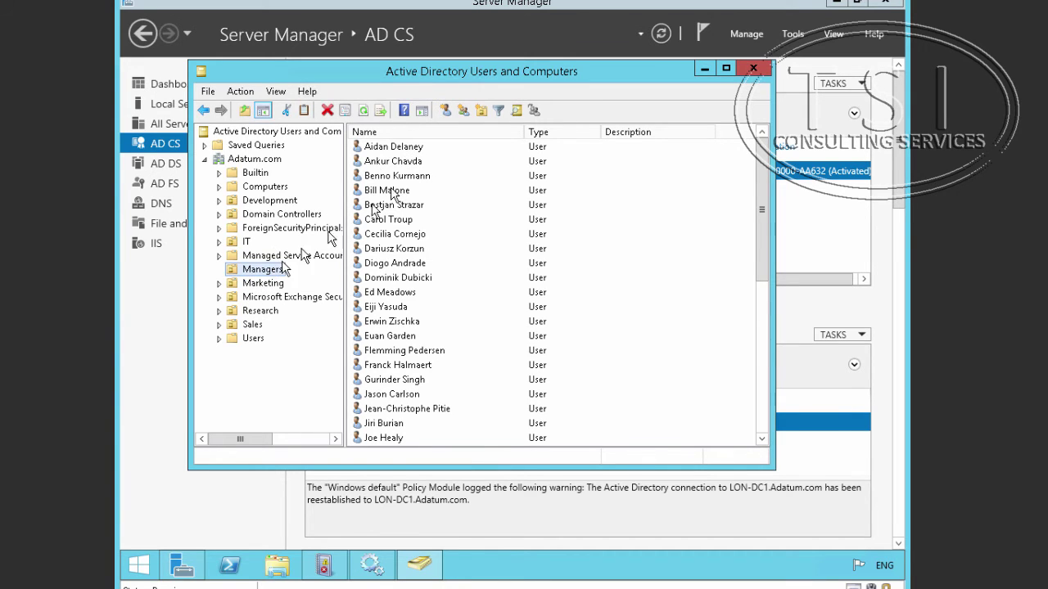
Step: Check the first Managers user's groups (Domain Users and Managers), then close without changes
right_click(395, 148)
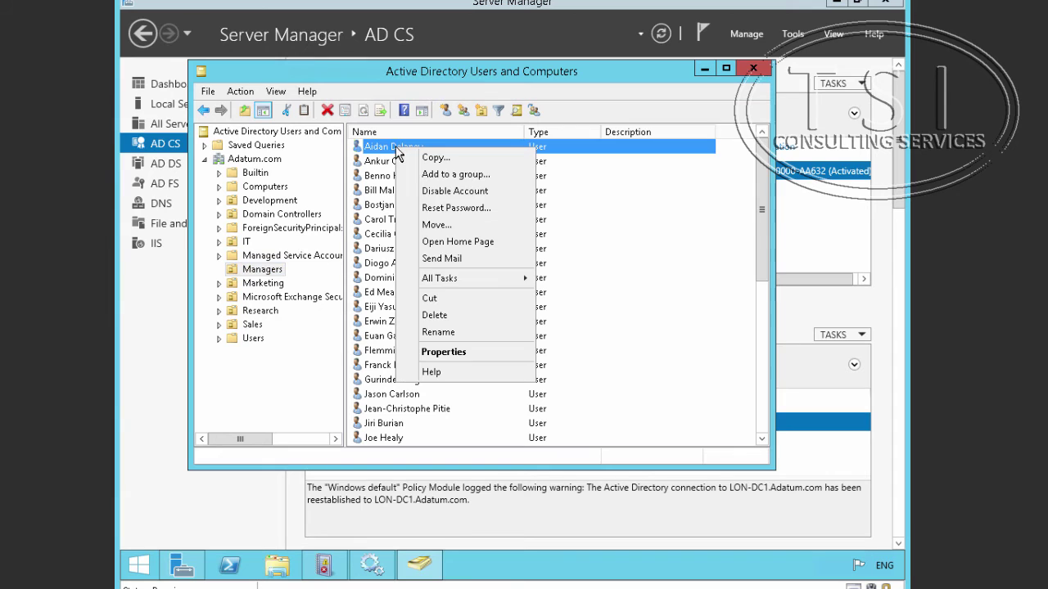
left_click(431, 353)
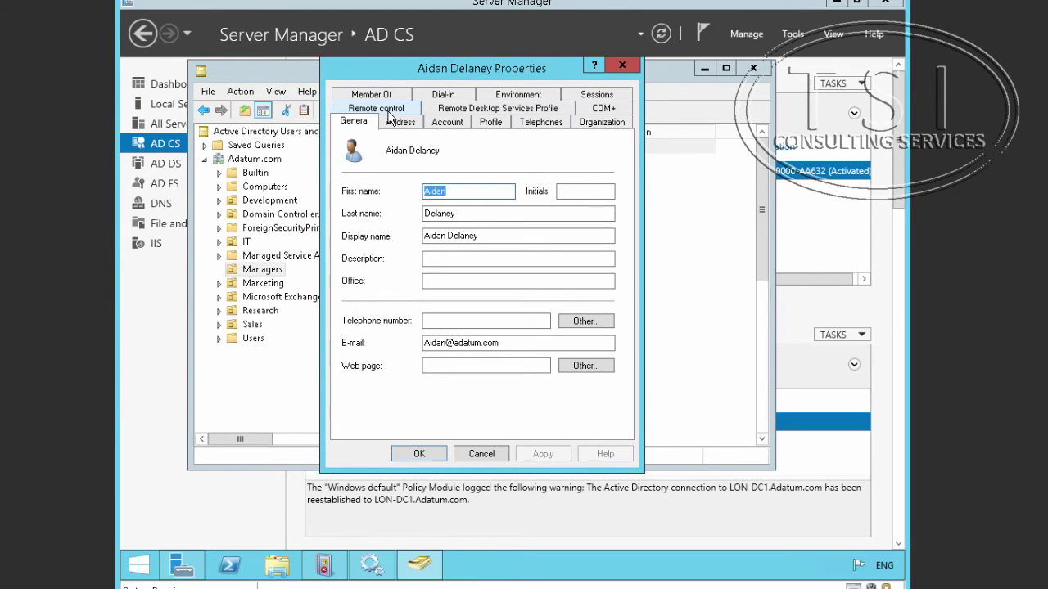
left_click(389, 95)
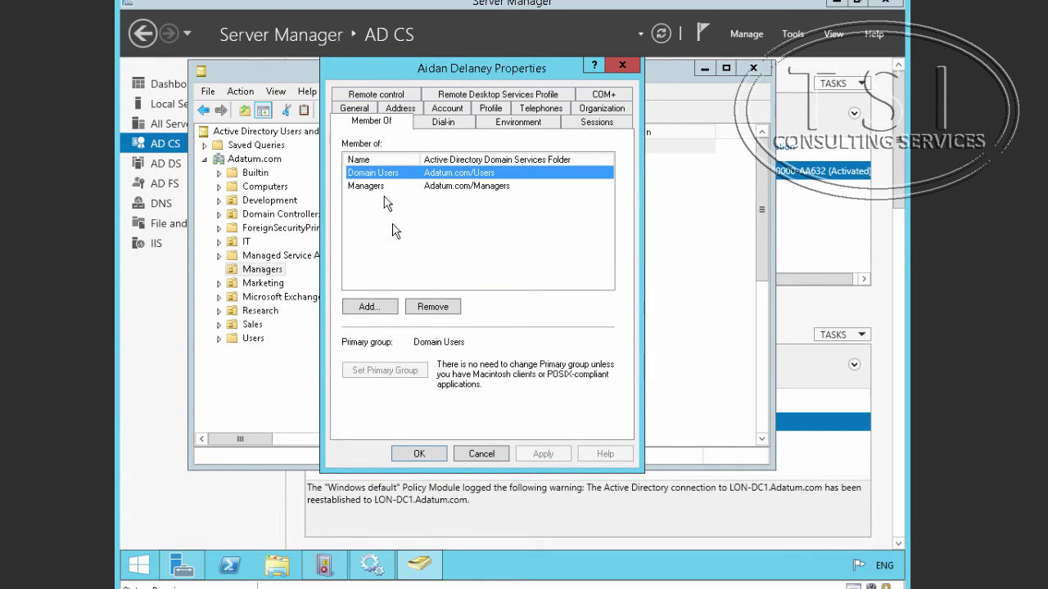
left_click(480, 453)
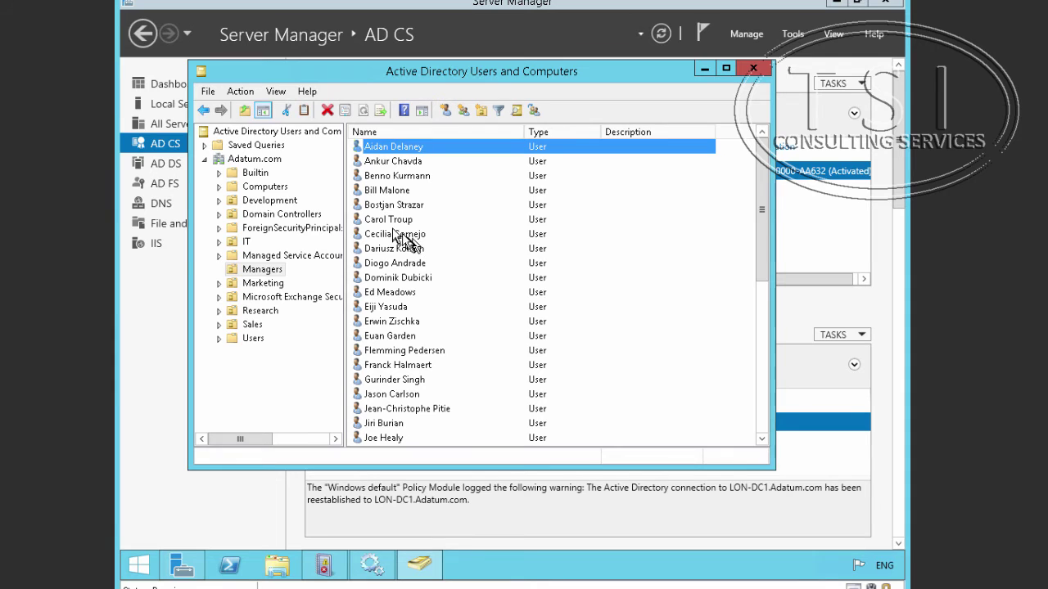
Step: Show the group memberships of the fourth user in the Managers OU
left_click(391, 193)
right_click(390, 194)
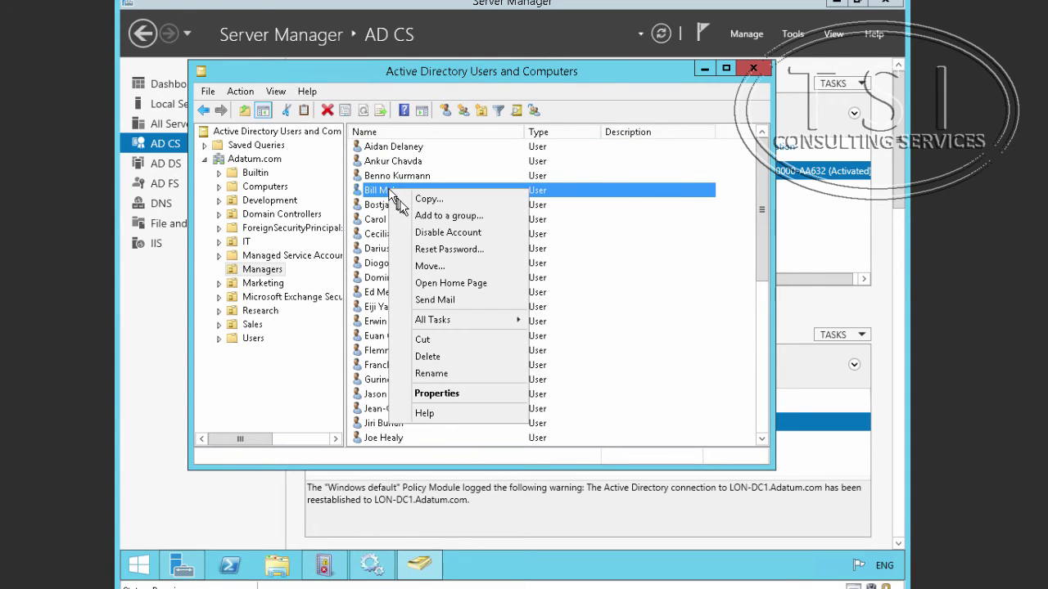
left_click(443, 394)
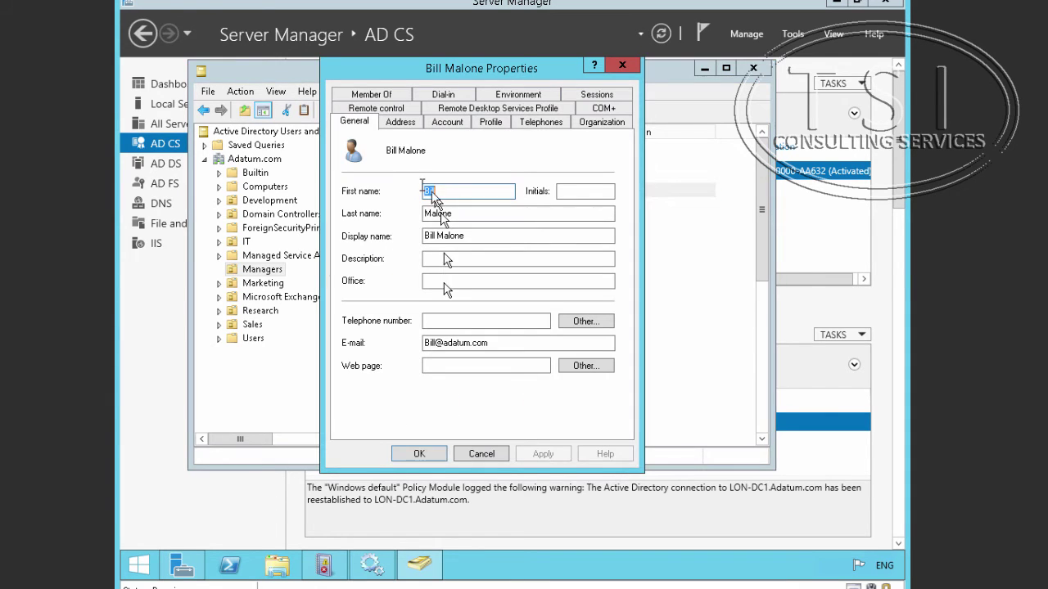
left_click(385, 92)
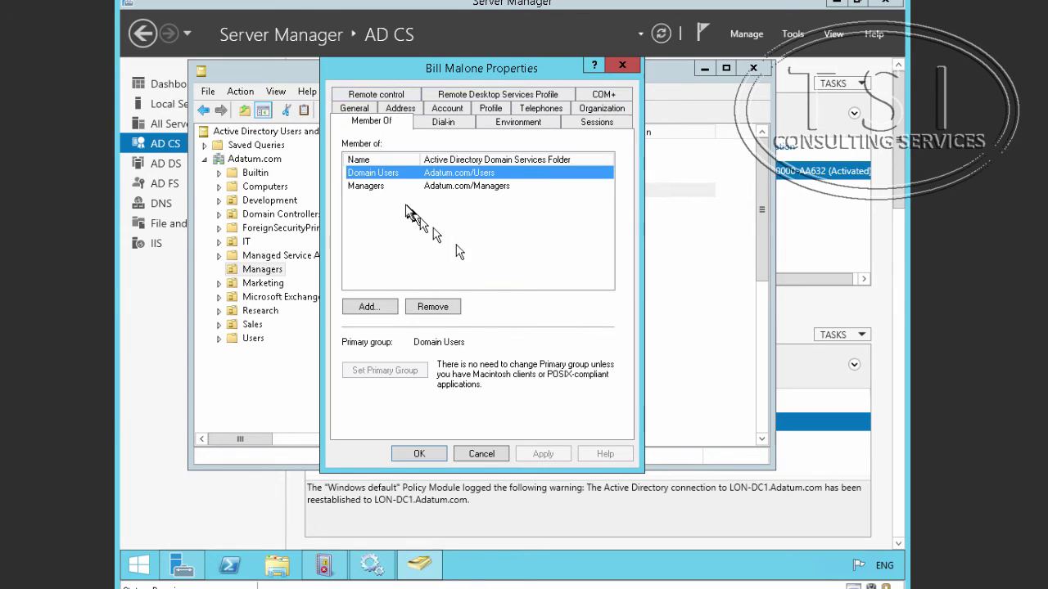
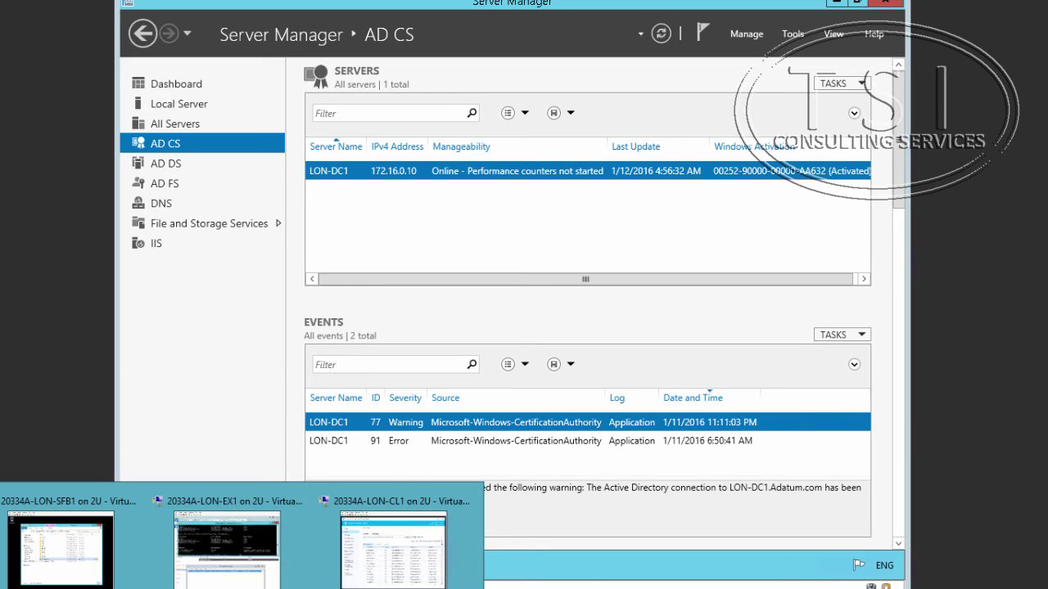
Step: Switch from Server Manager to the LON-CL1 client running the Skype for Business Control Panel
left_click(382, 538)
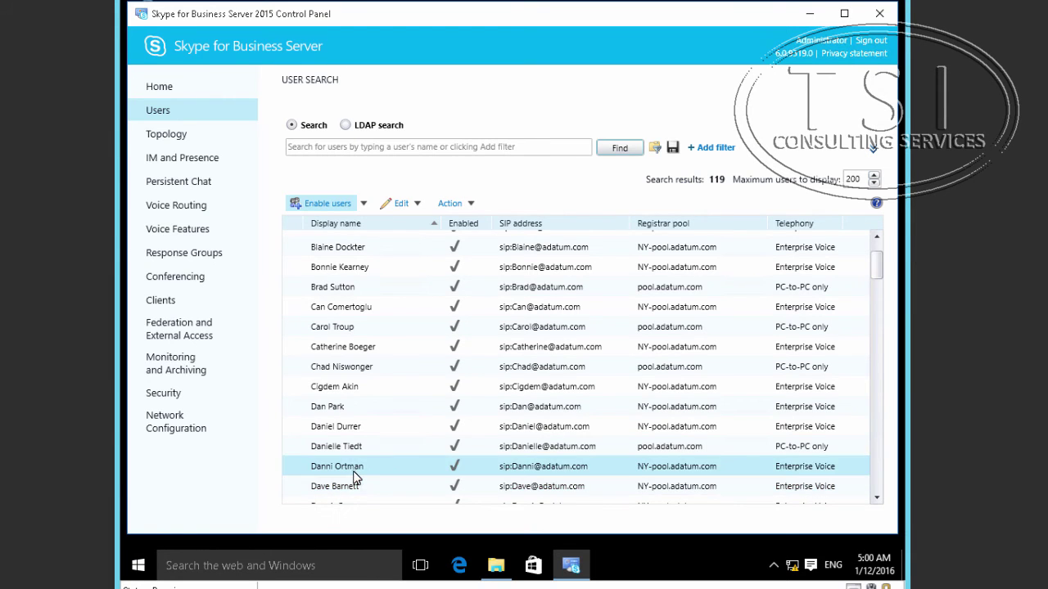
Step: Select a user, then launch Skype for Business Server Management Shell from the Start menu's Skype for Business Server folder
left_click(327, 406)
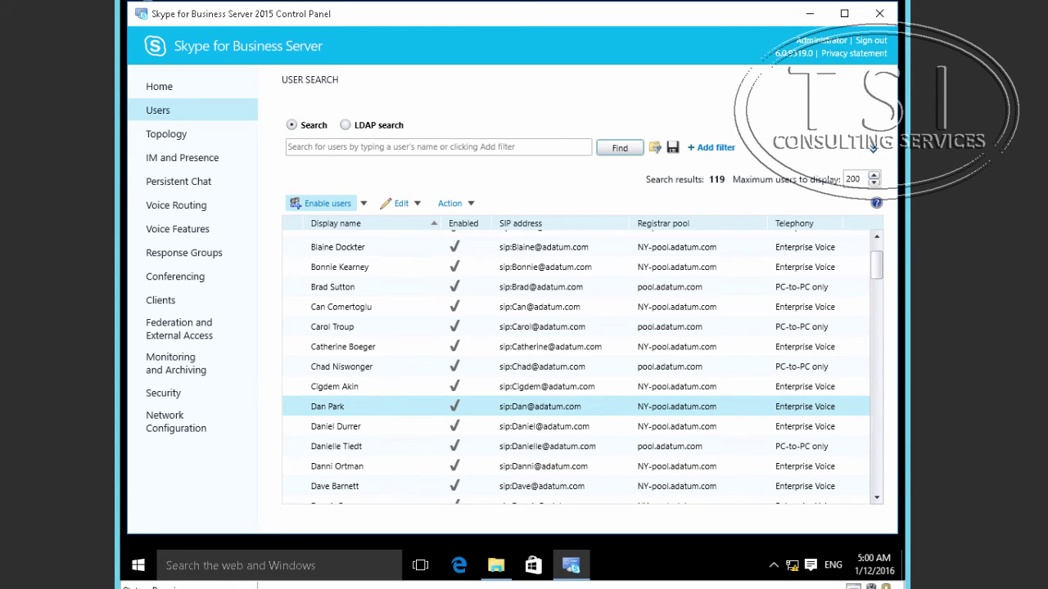
left_click(138, 565)
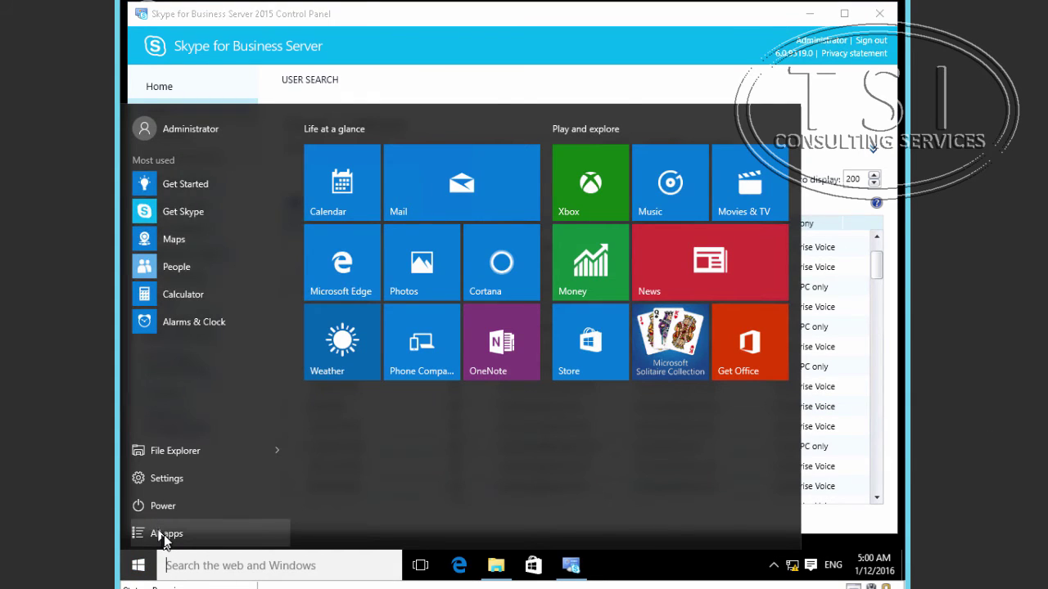
left_click(164, 535)
scroll(196, 487, "down", 5)
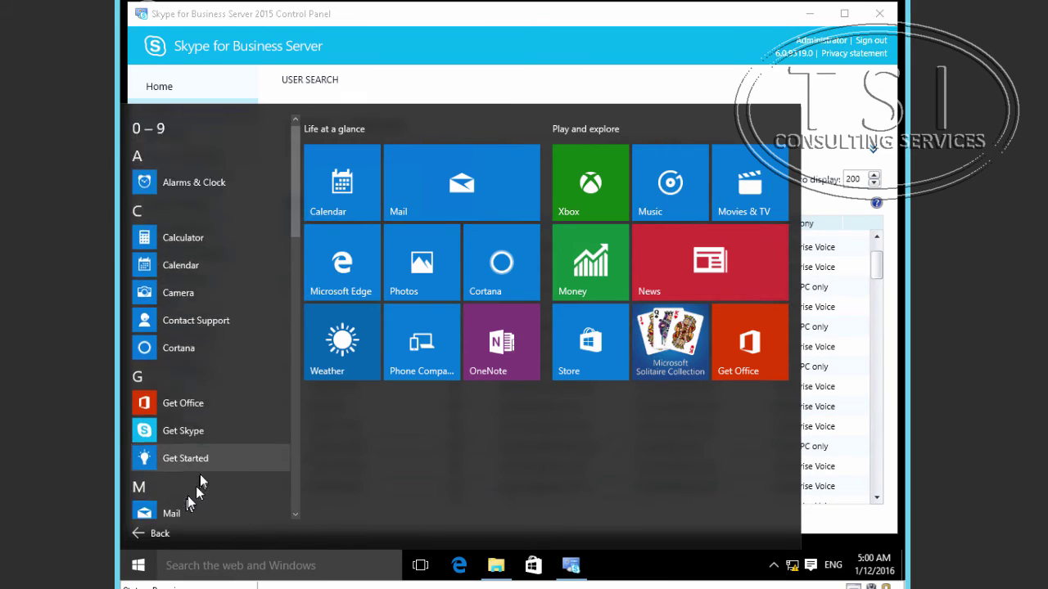
scroll(215, 459, "down", 1)
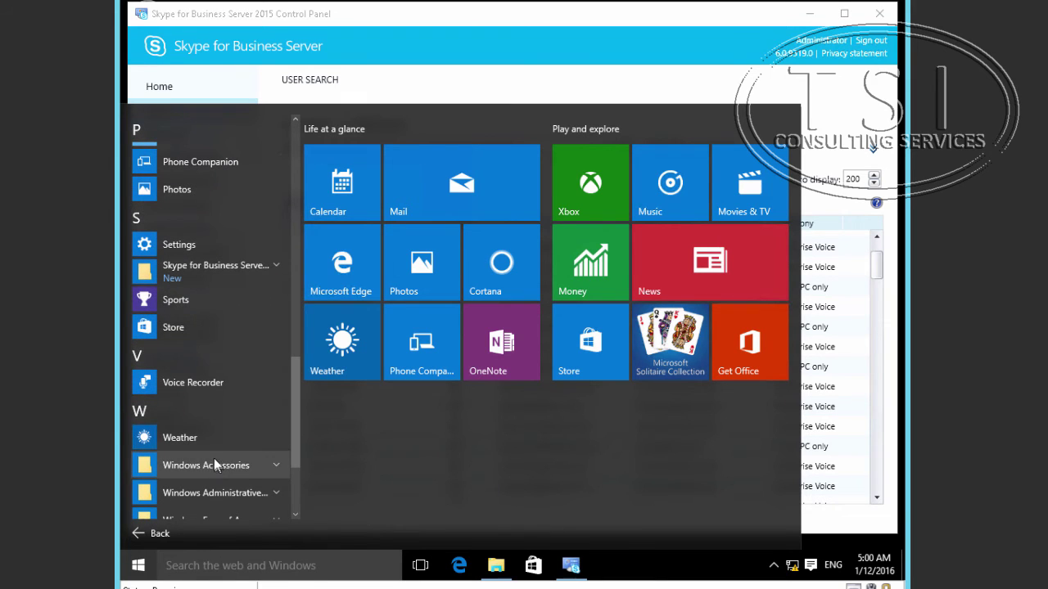
left_click(202, 268)
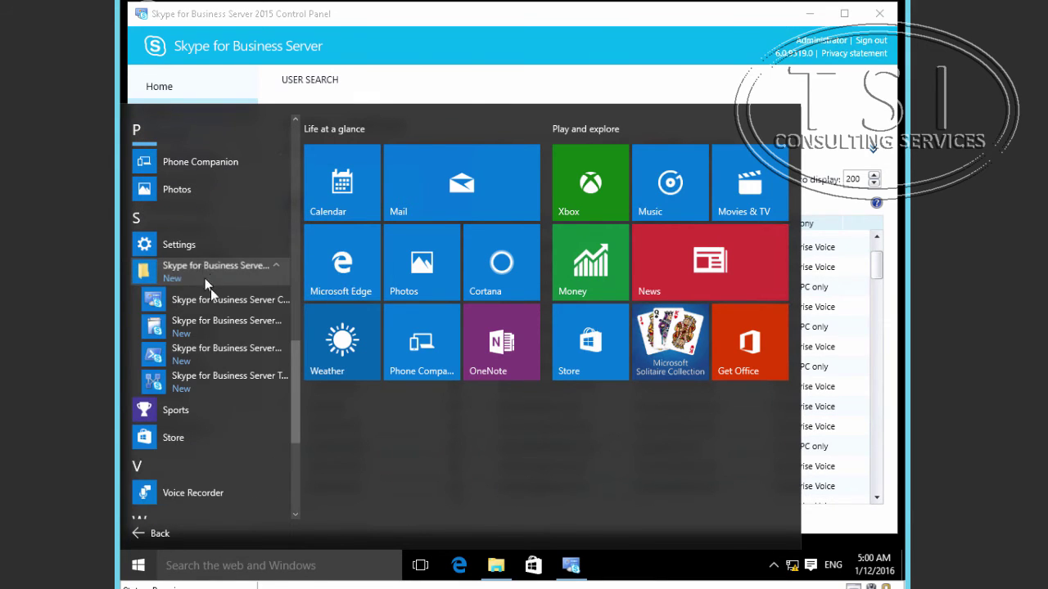
left_click(231, 350)
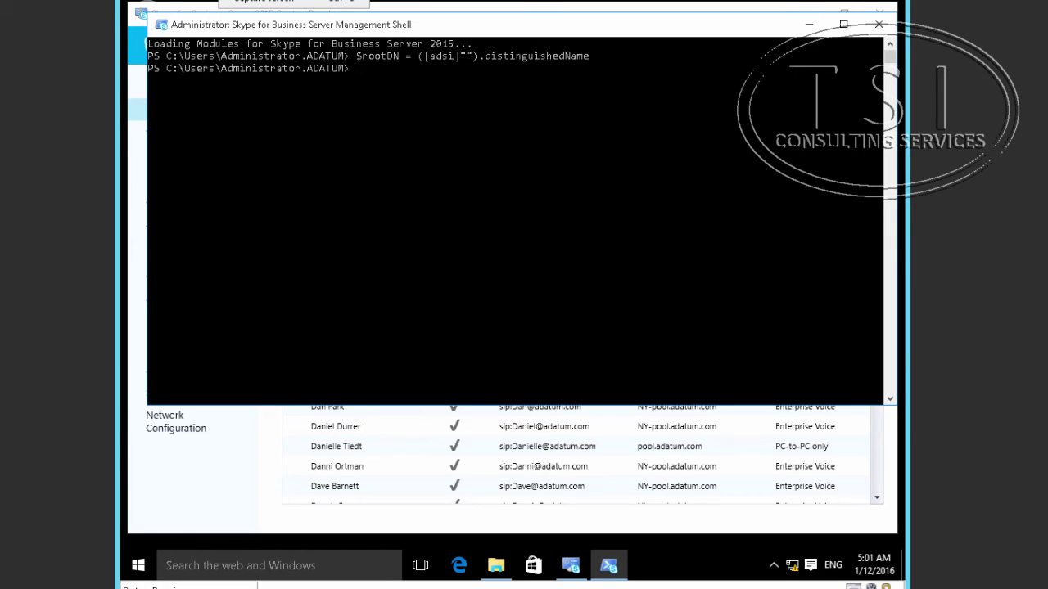
Step: Set $sipDomain to "adatum.com" and $csPool to 'pool.adatum.com'
type("$sipDomain = \"adatum.com")
type("\"")
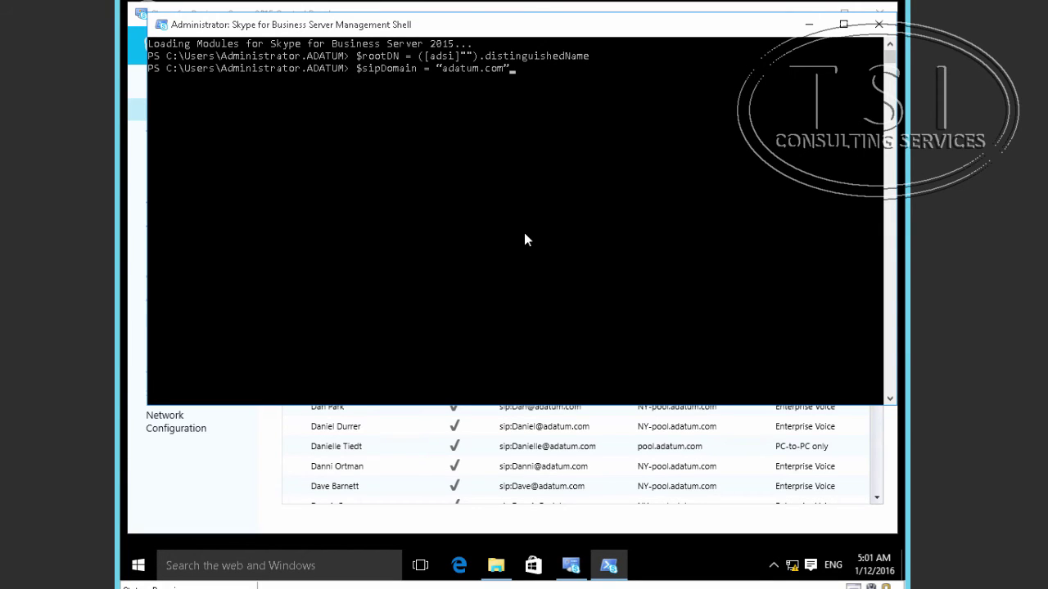
key("Return")
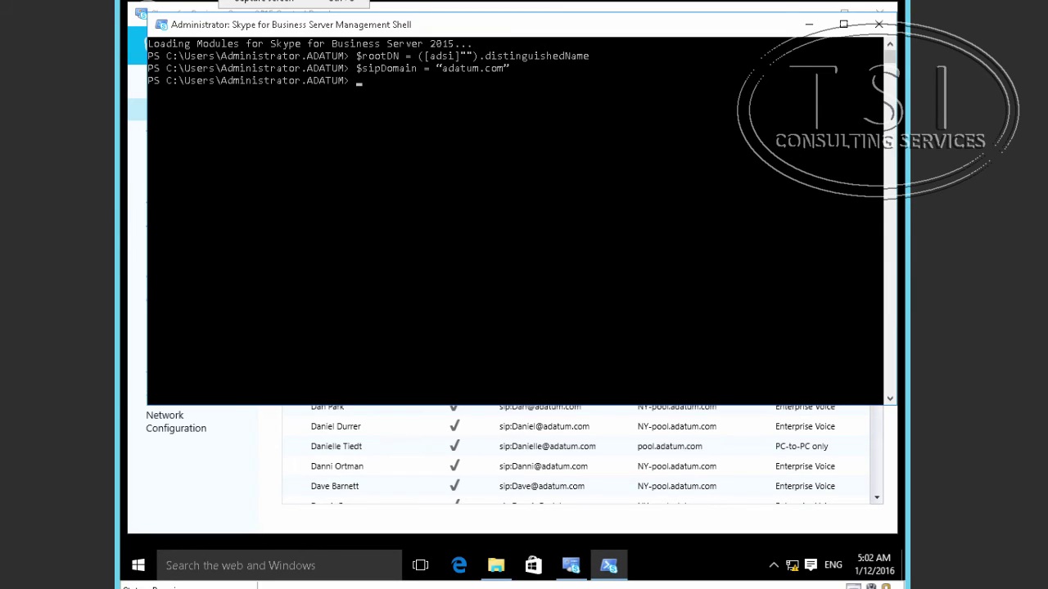
type("$csPool = 'pool.adatum.com'")
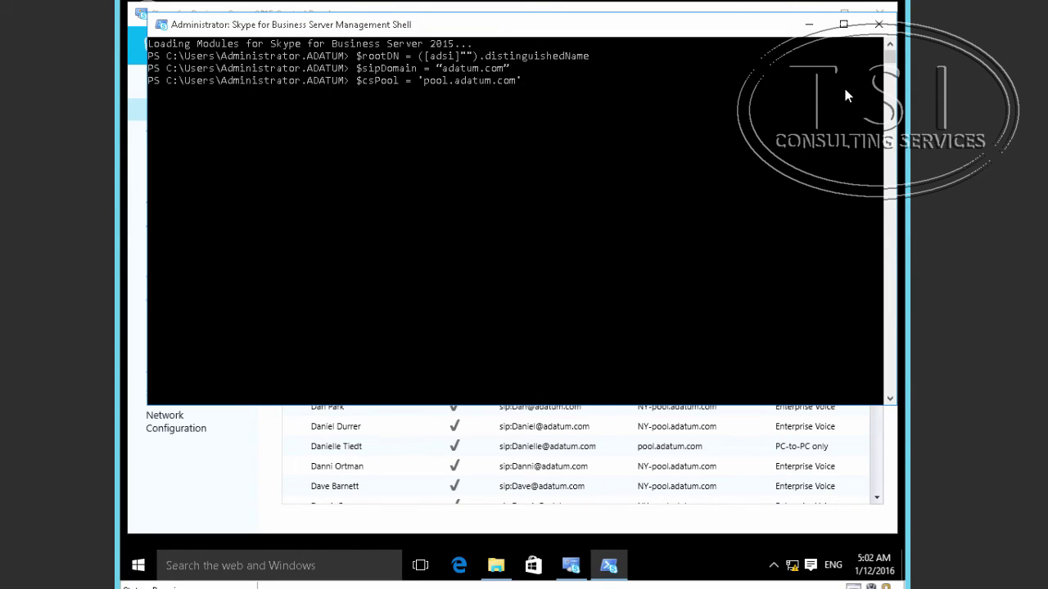
key("Return")
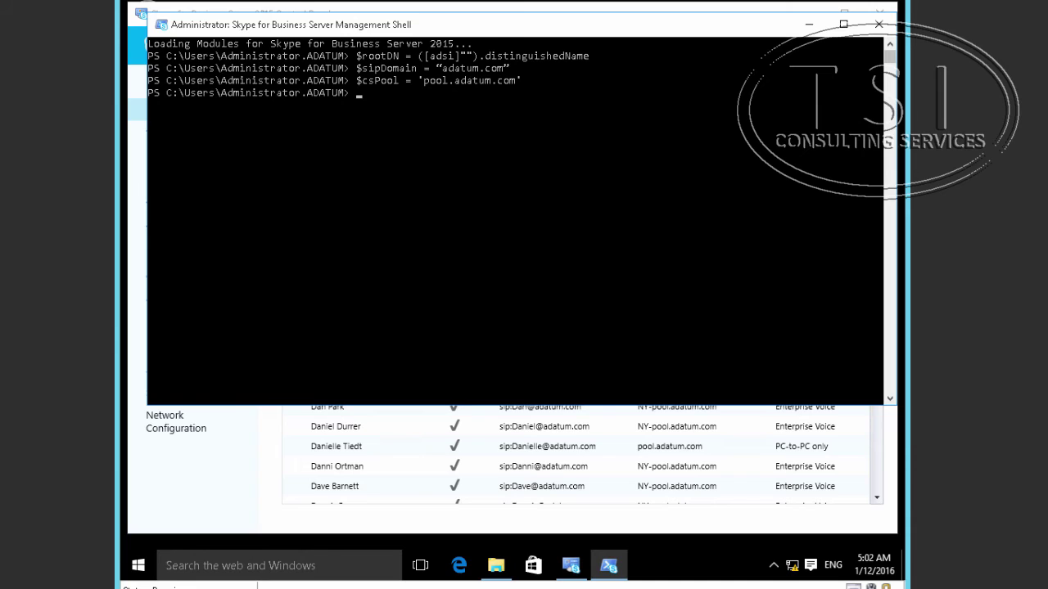
Step: Load the Managers AD group into $group via its LDAP path and store its members in $users
type("$group = [adsi](\"LDAP://cn=Managers, ou=Managers,\"+$rootDN)")
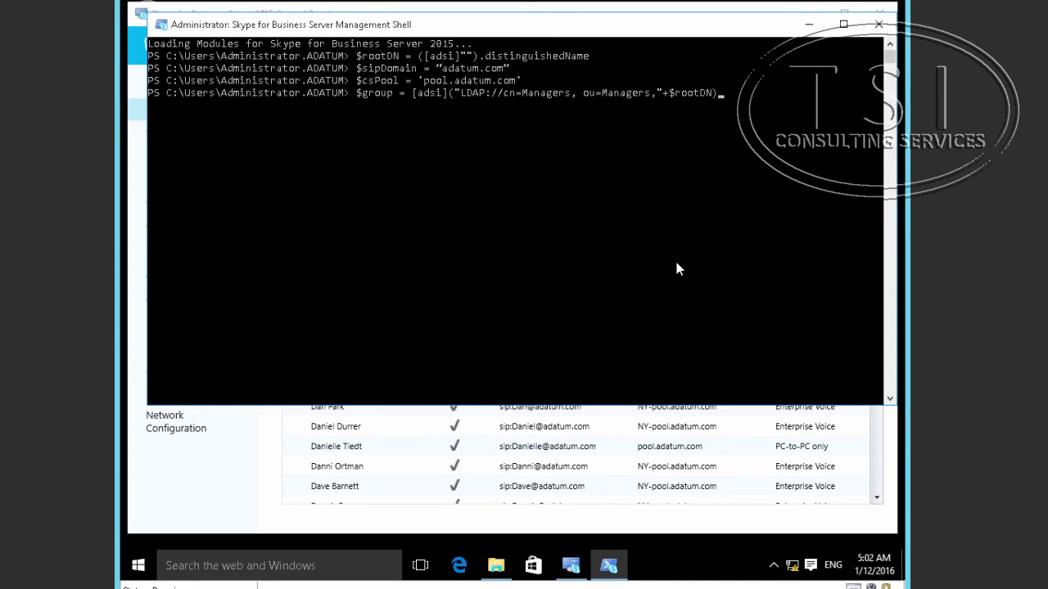
key("Return")
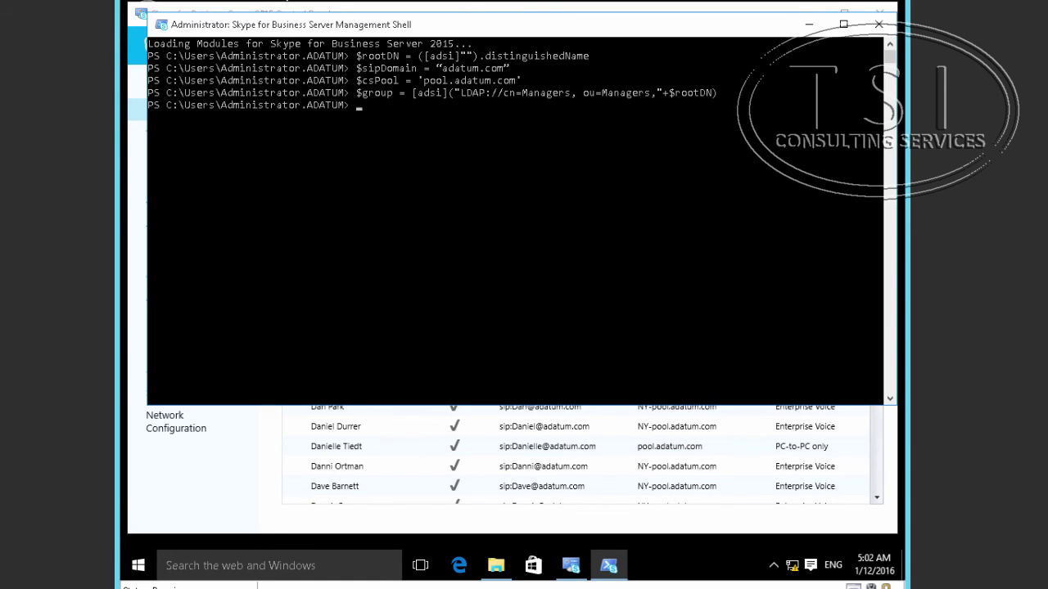
type("$users = $group.member")
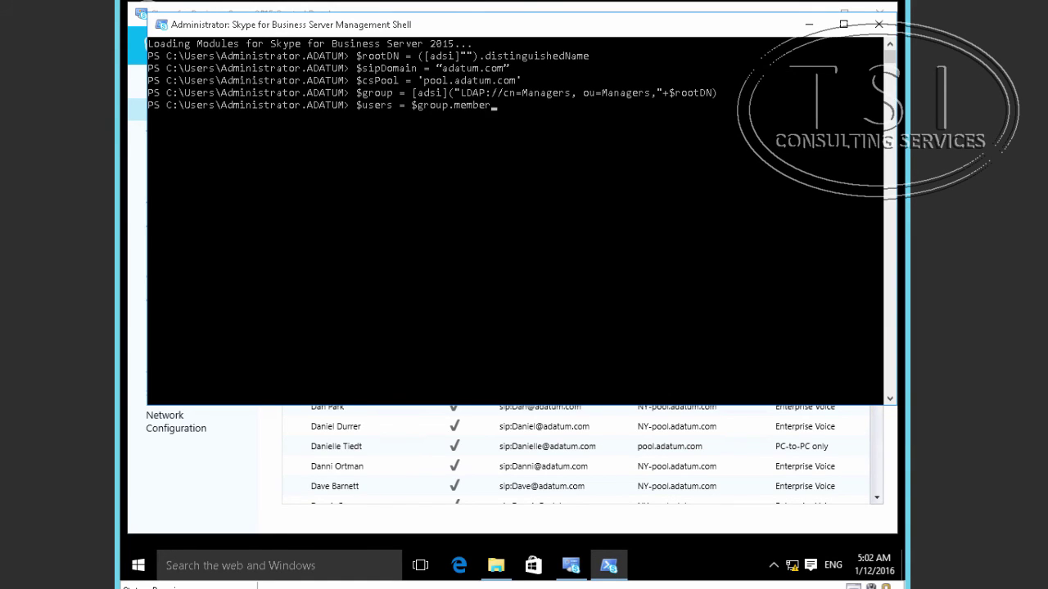
key("Return")
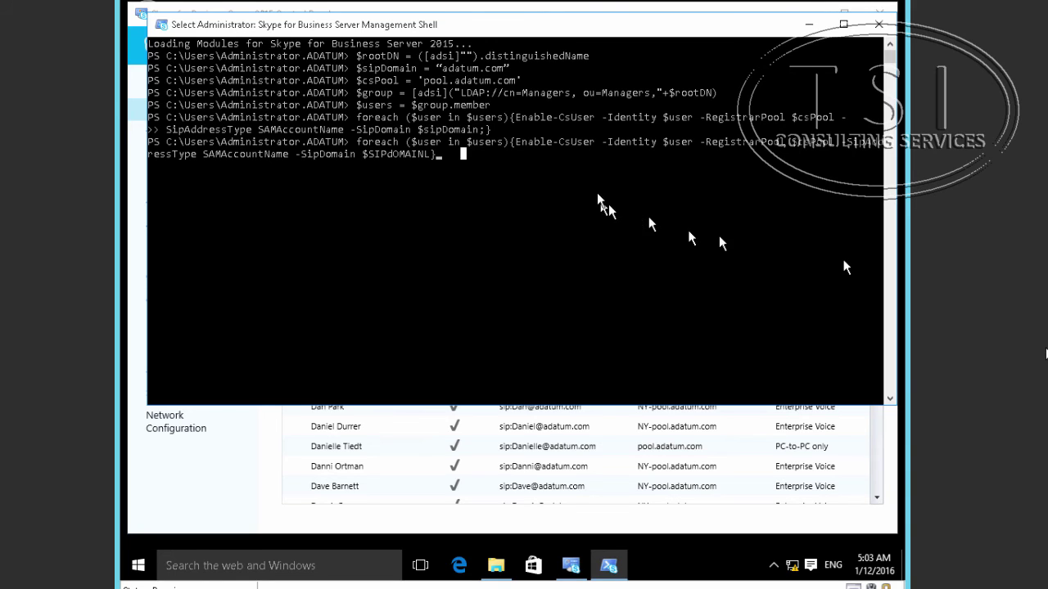
Step: Run the foreach Enable-CsUser loop for every Managers member on $csPool, then rerun the corrected command
left_click(586, 179)
key("Escape")
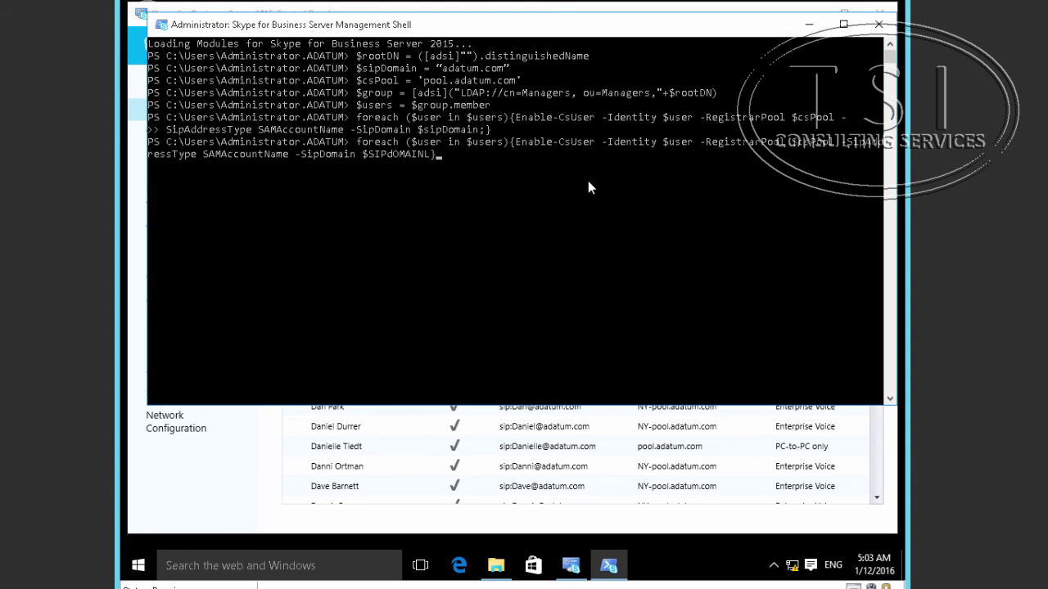
key("Return")
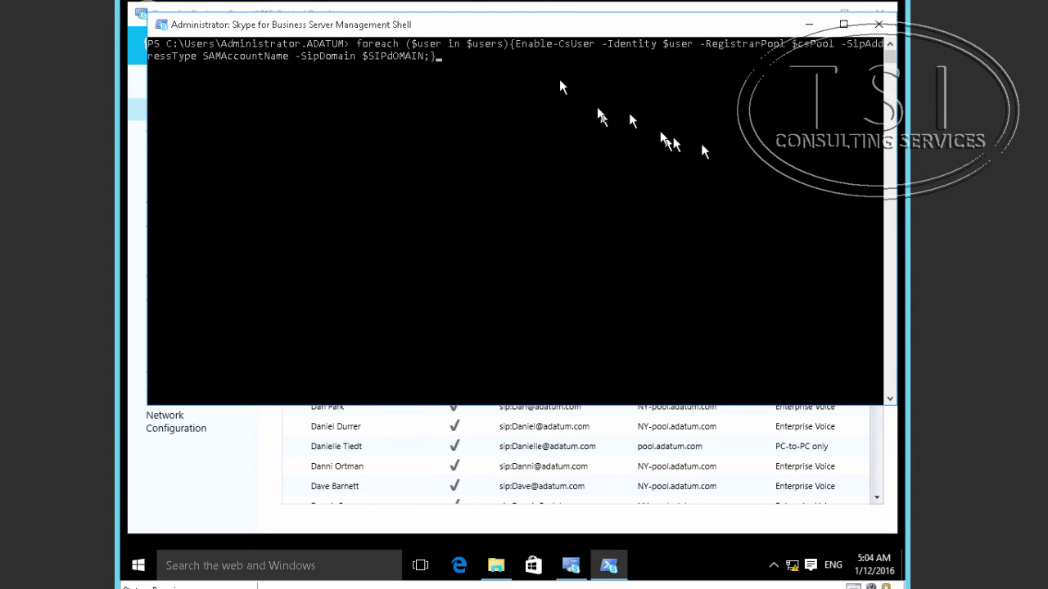
left_click(542, 67)
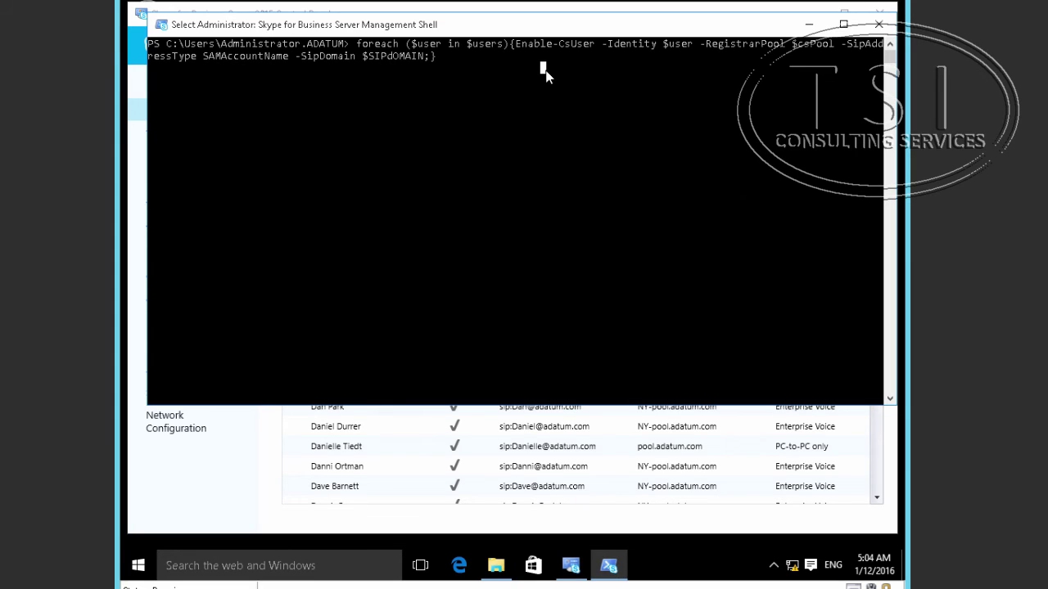
key("Escape")
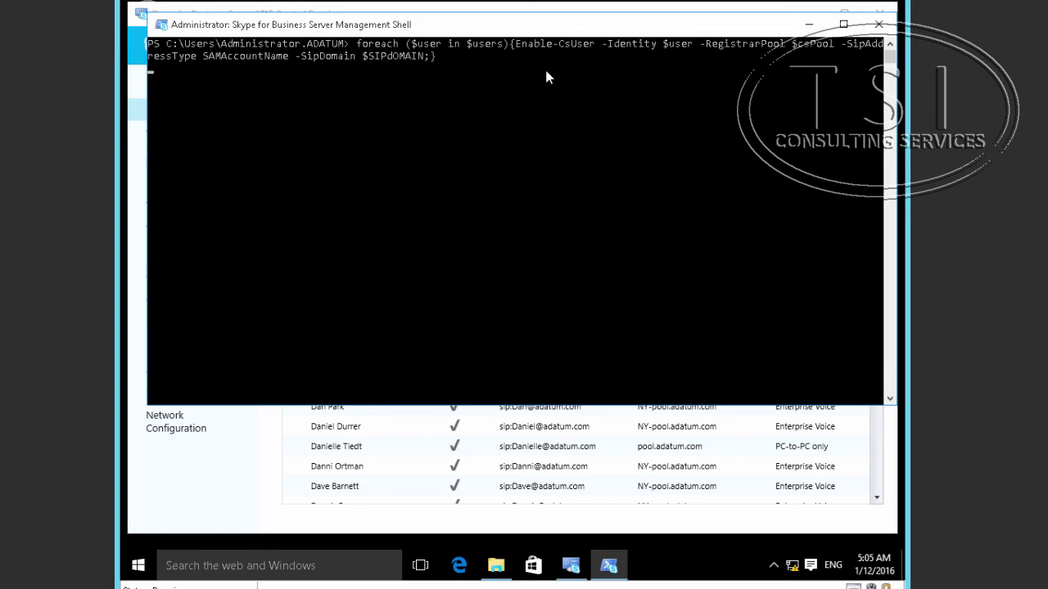
key("Return")
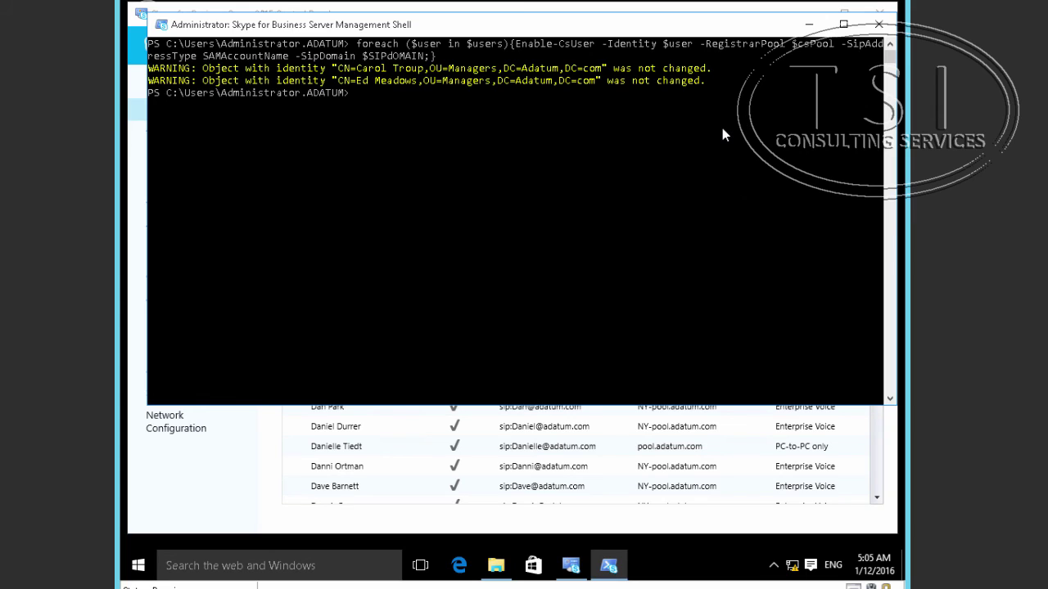
Step: Recall and trim a previous command from history, then bring the Control Panel forward
key("Up")
key("Up")
key("Up")
key("Up")
key("Up")
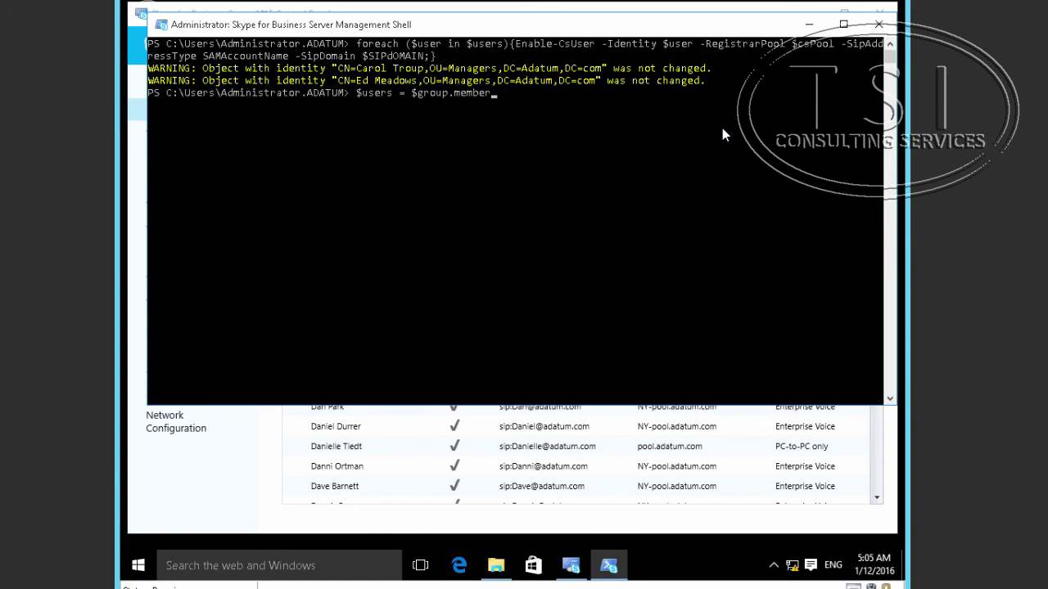
key("Up")
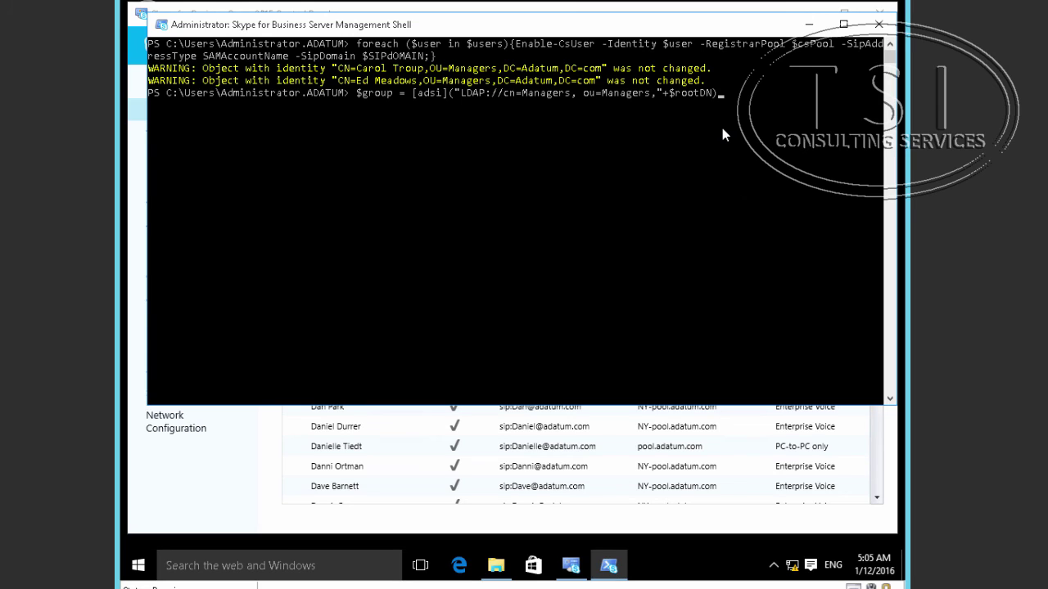
key("Up")
key("Down")
key("BackSpace")
key("BackSpace")
key("BackSpace")
key("BackSpace")
key("BackSpace")
key("BackSpace")
key("BackSpace")
key("BackSpace")
key("BackSpace")
key("BackSpace")
key("BackSpace")
key("BackSpace")
key("BackSpace")
key("BackSpace")
key("BackSpace")
key("BackSpace")
key("BackSpace")
key("BackSpace")
key("BackSpace")
key("BackSpace")
key("BackSpace")
key("BackSpace")
key("BackSpace")
key("BackSpace")
key("BackSpace")
key("BackSpace")
key("BackSpace")
key("BackSpace")
key("BackSpace")
key("BackSpace")
key("BackSpace")
key("BackSpace")
key("BackSpace")
key("BackSpace")
key("BackSpace")
key("BackSpace")
key("BackSpace")
key("BackSpace")
key("BackSpace")
key("BackSpace")
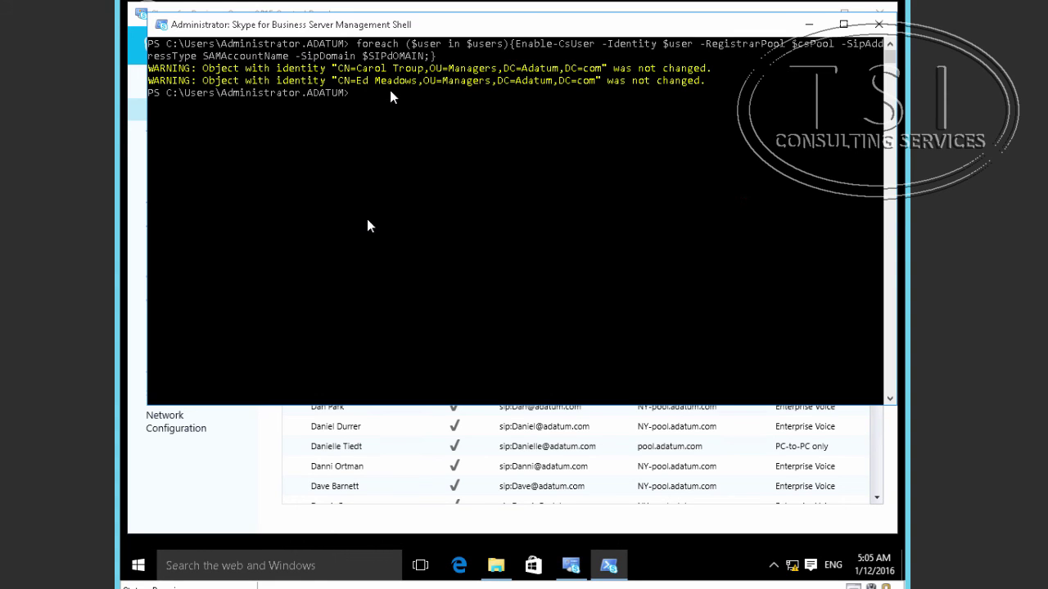
left_click(197, 492)
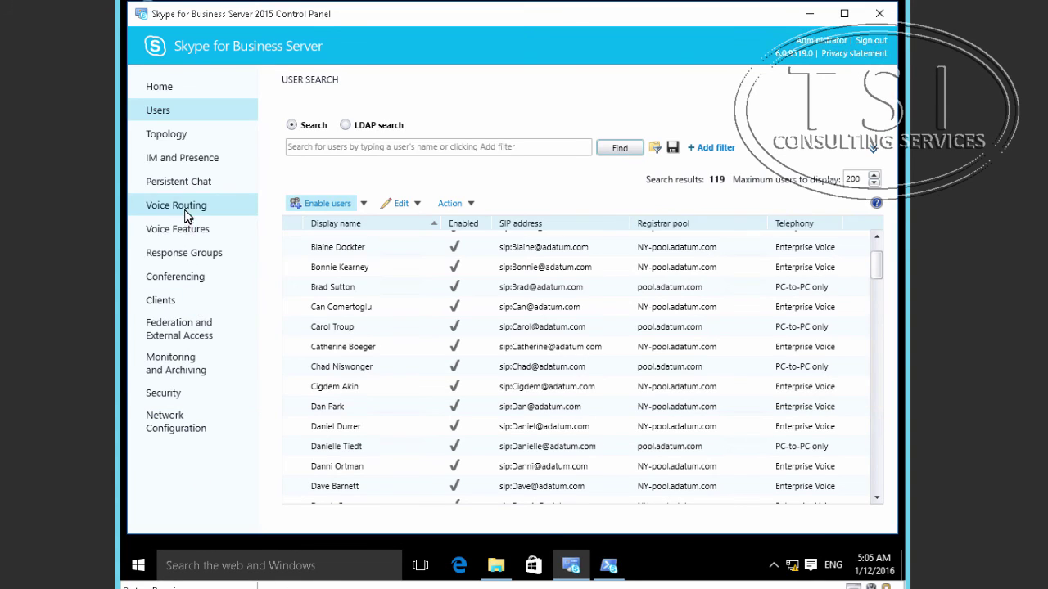
Step: Return to User Search via Topology status and run an empty Find to list all users
left_click(172, 136)
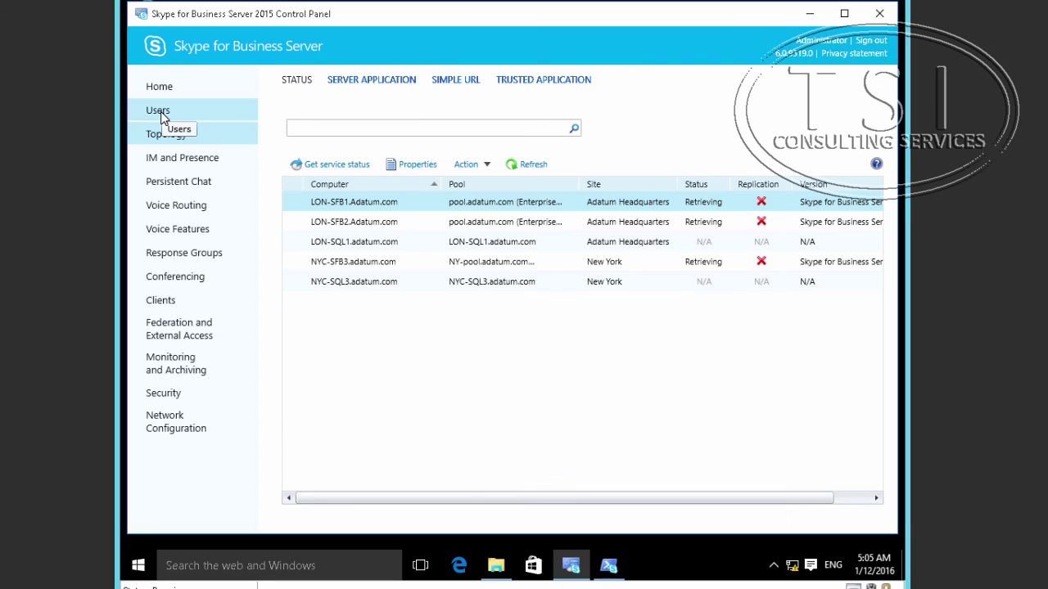
left_click(161, 113)
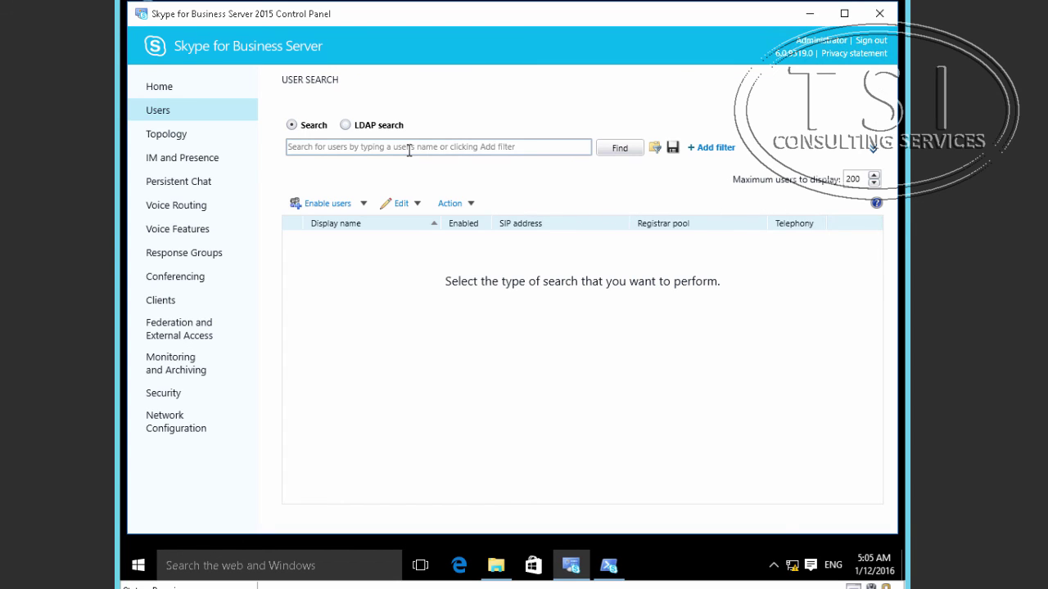
left_click(622, 148)
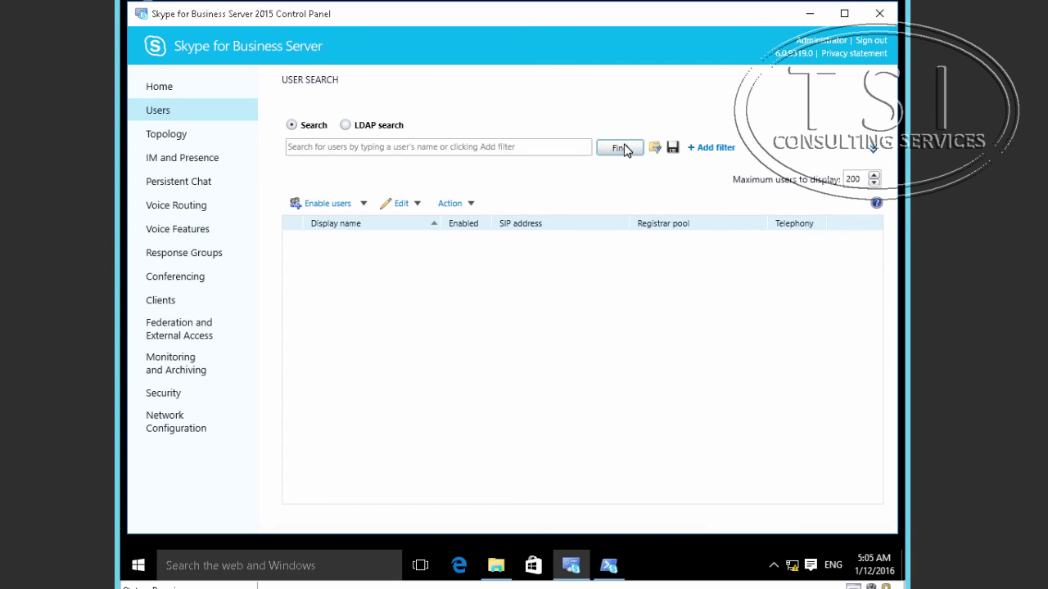